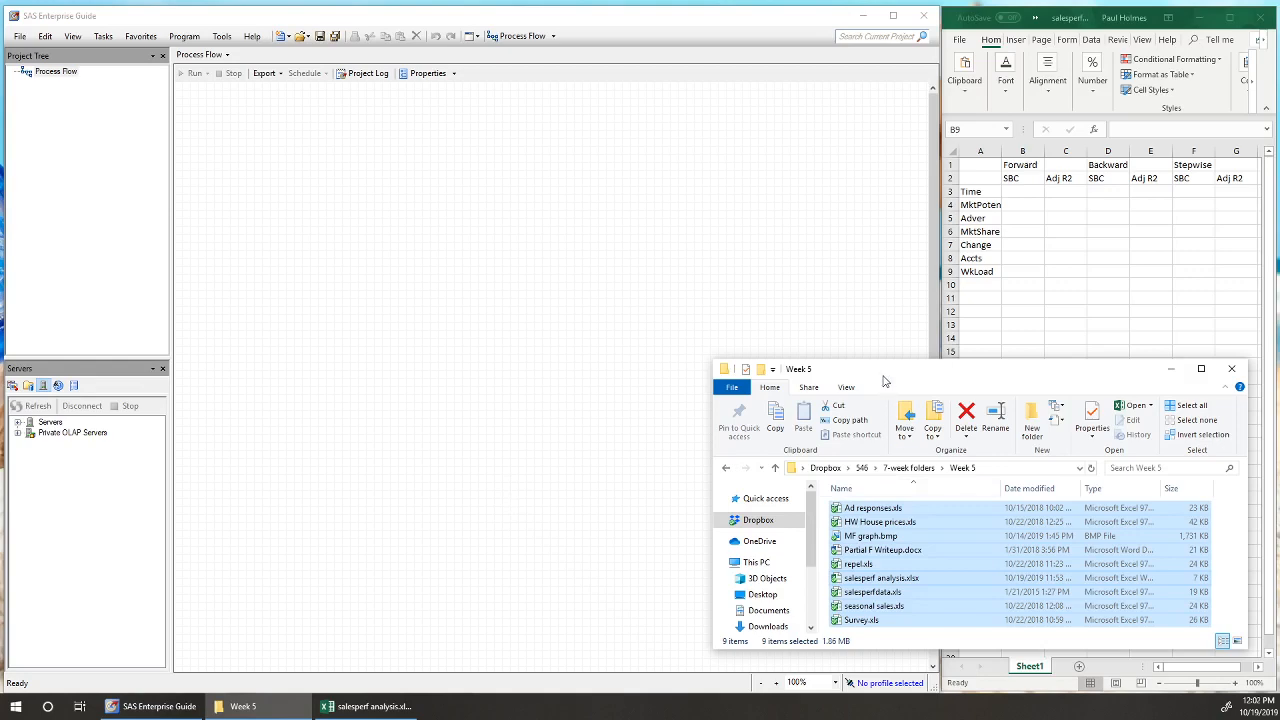
Import the salesperfdata.xls workbook from the Week 5 folder into the process flow using the default import settings.
click(879, 595)
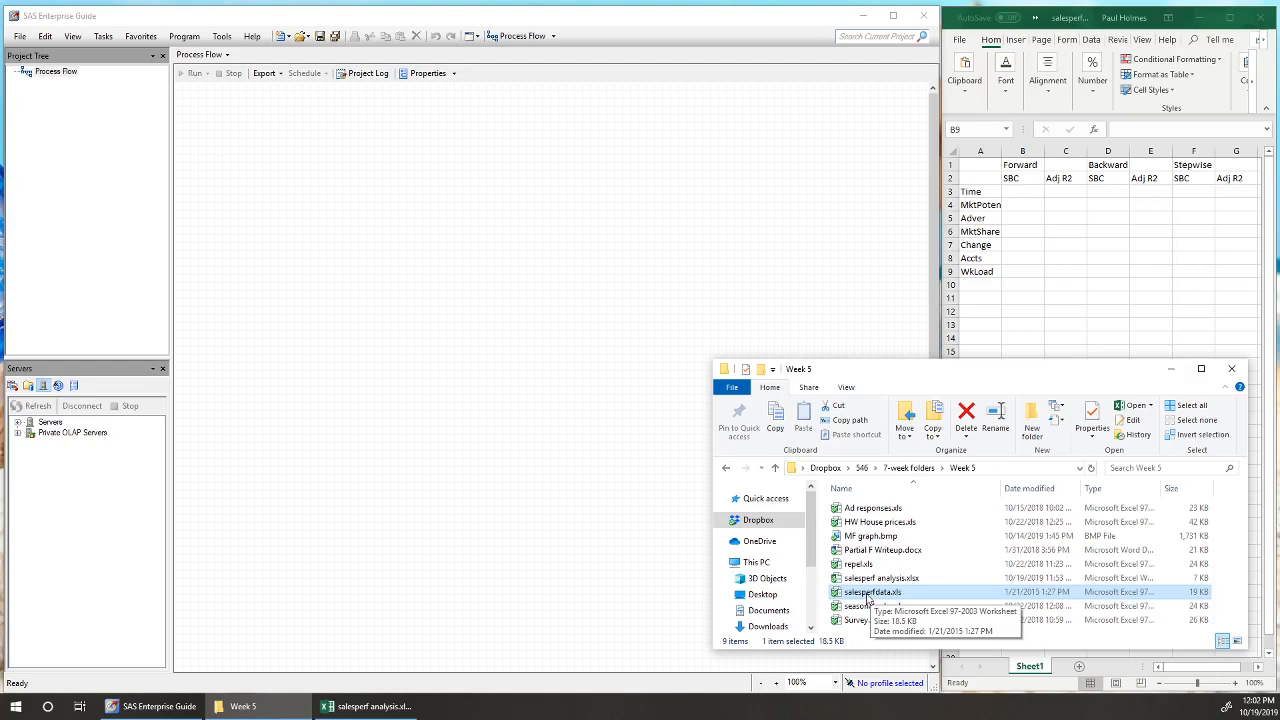
drag(872, 597, 443, 209)
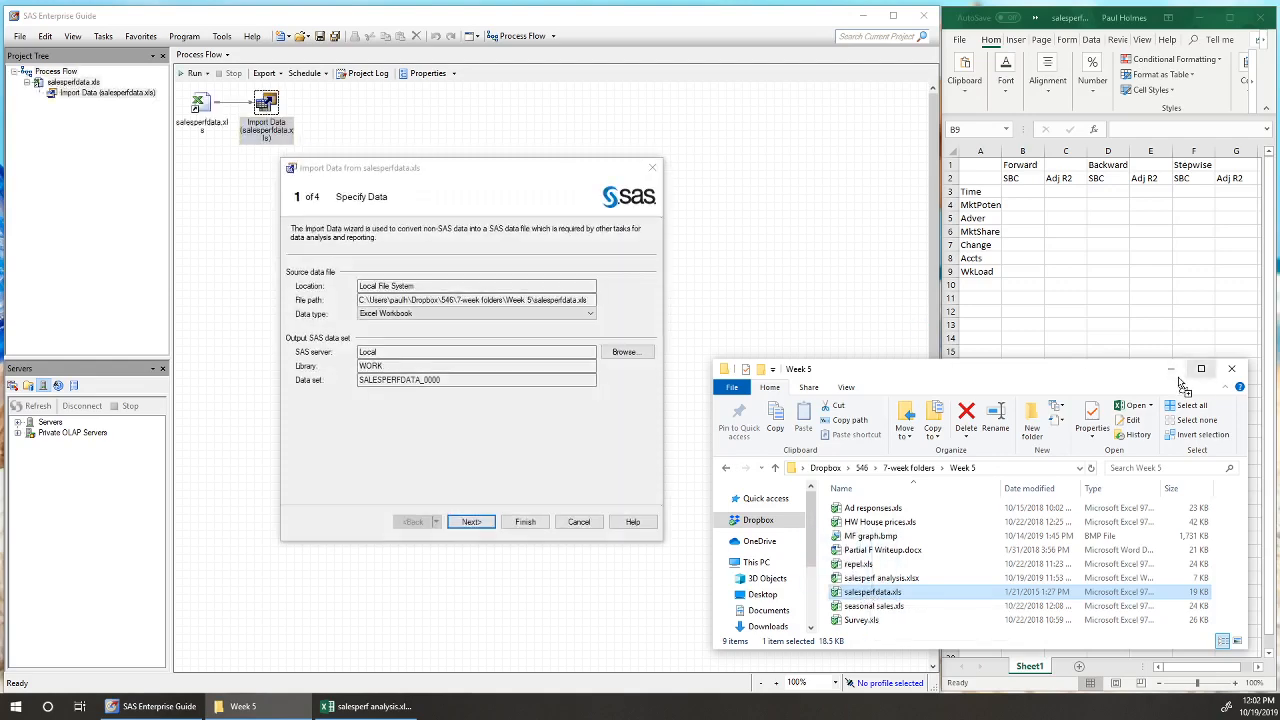
click(520, 522)
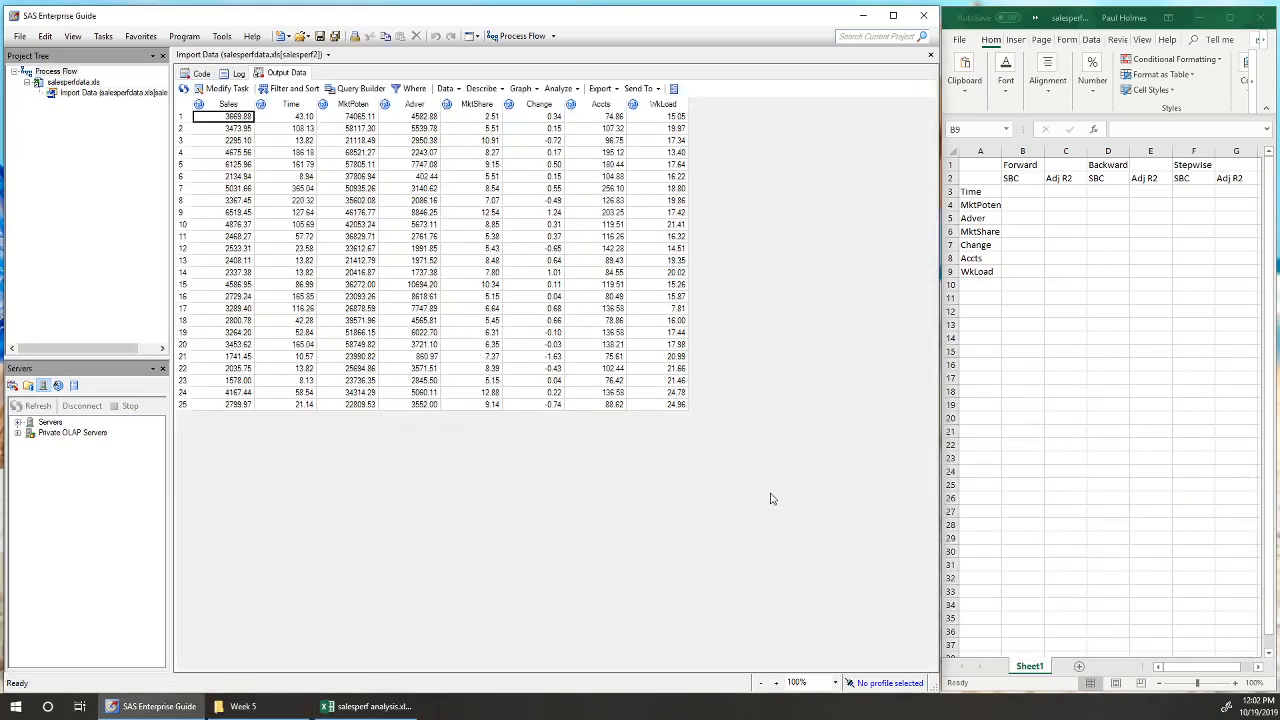
Start an HP Linear Regression with Sales as dependent variable and Time through WkLoad as explanatory effects.
click(558, 88)
mouse_move(605, 120)
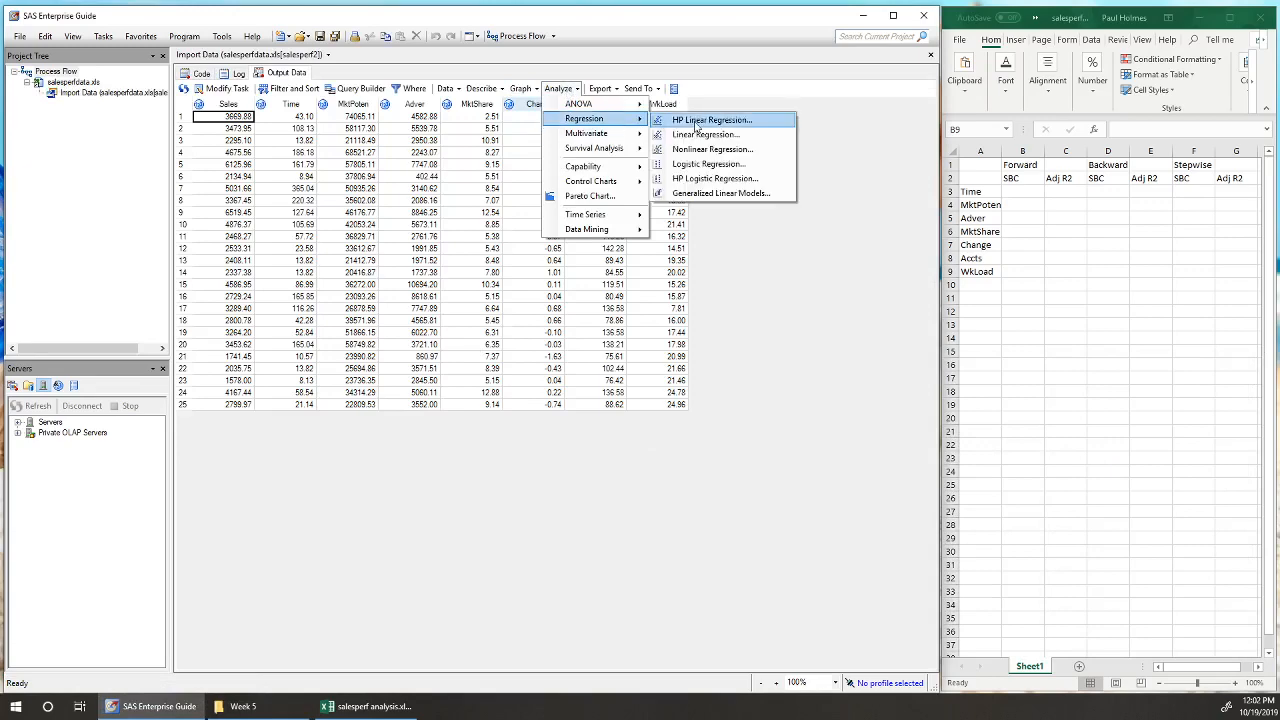
click(690, 118)
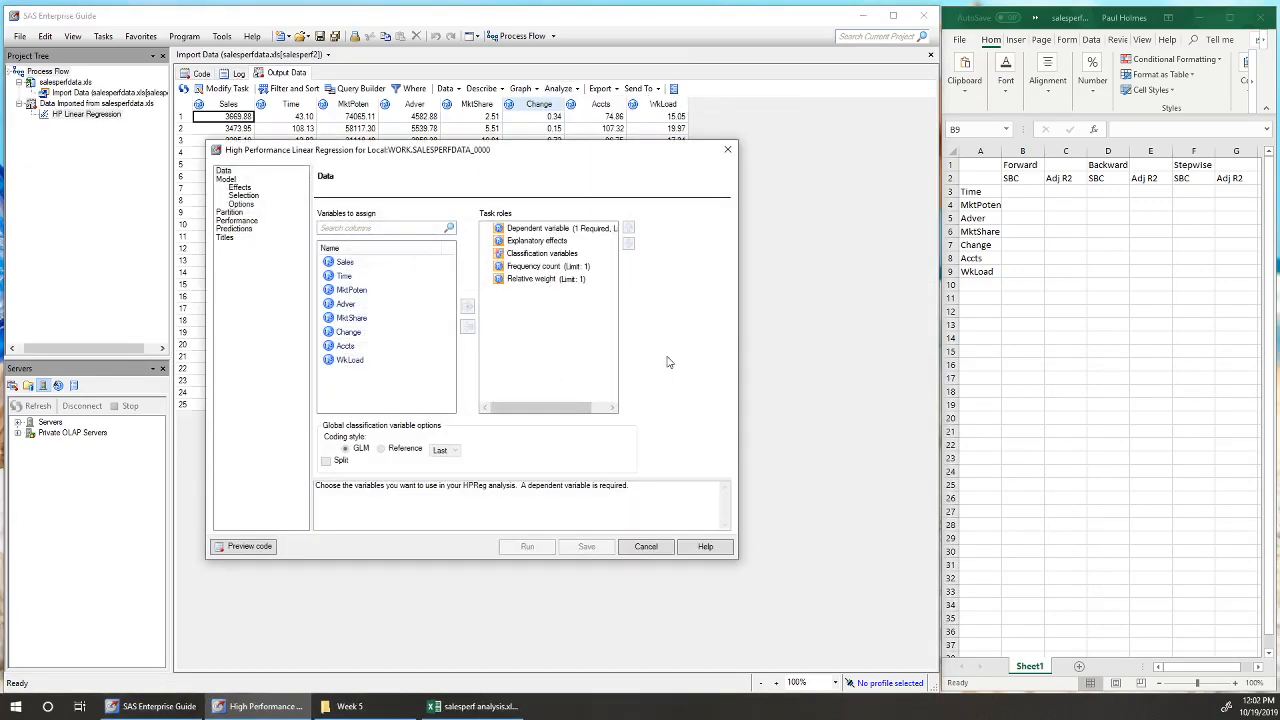
drag(356, 262, 568, 230)
drag(352, 280, 544, 257)
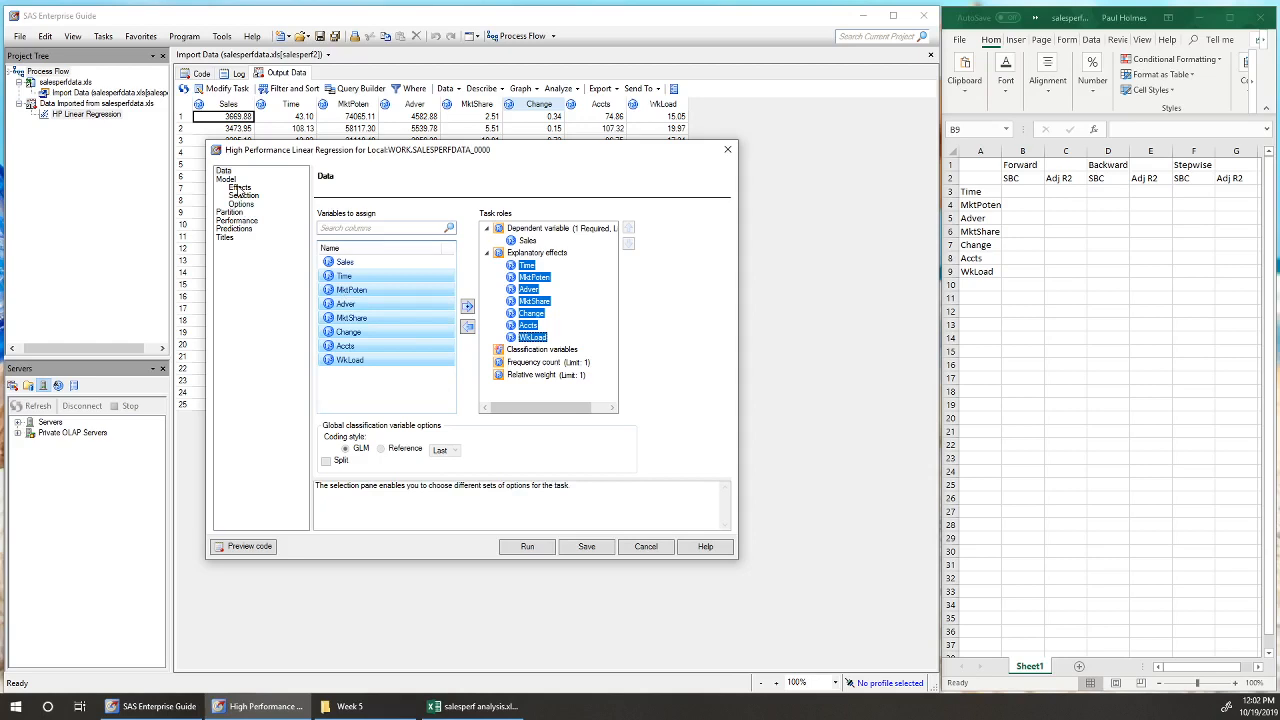
Add all seven variables, Time through WkLoad, to the regression model as main effects.
click(239, 188)
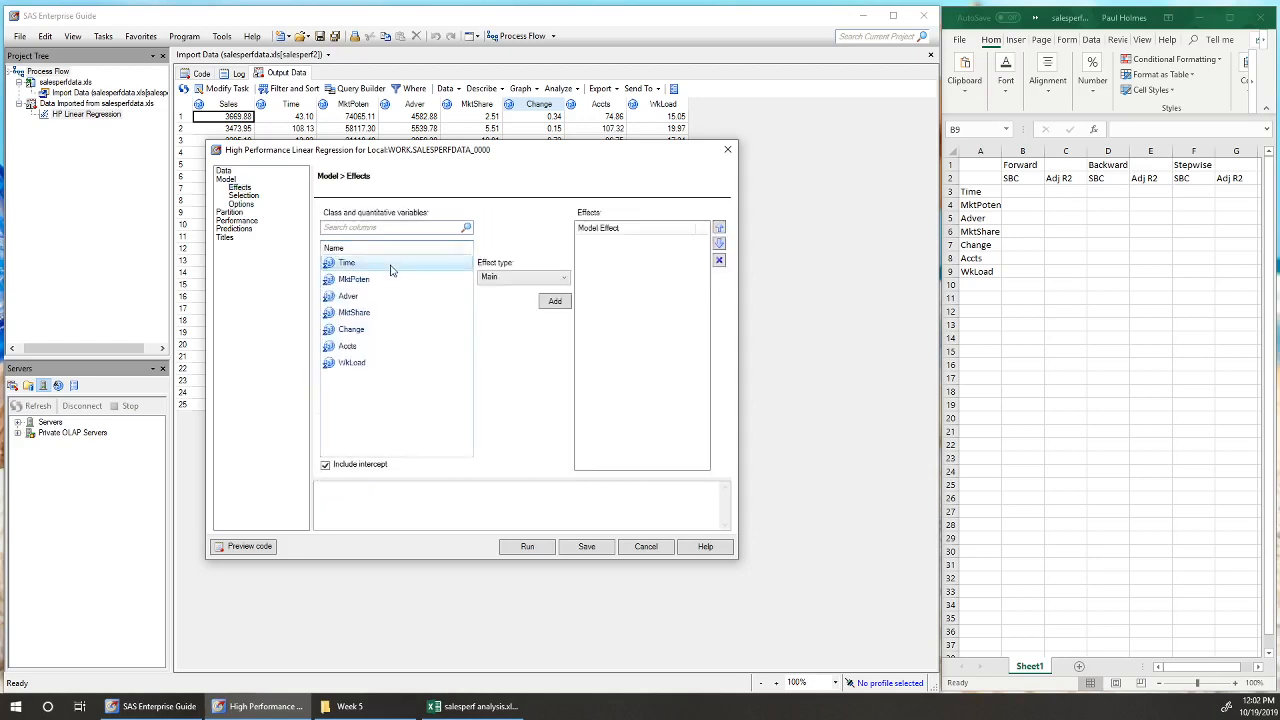
drag(391, 270, 395, 362)
click(553, 302)
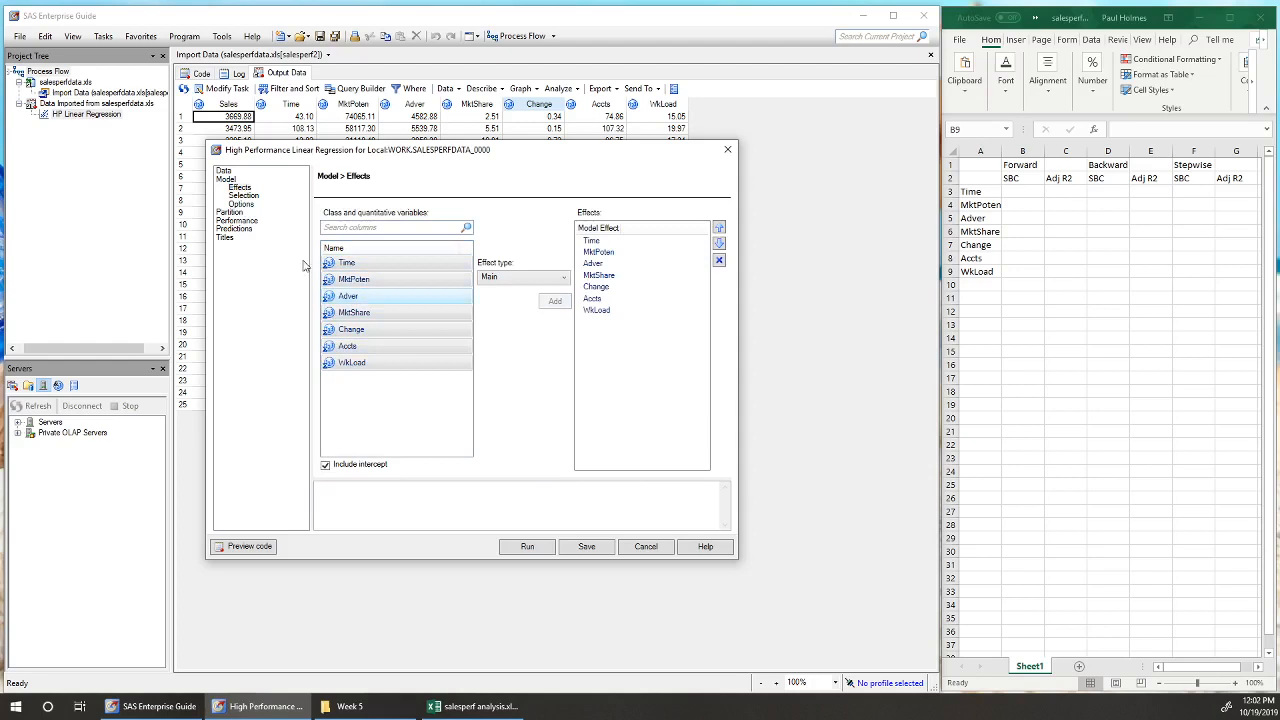
Run the regression with forward selection, using ADJRSQ both to choose the best model and to stop the selection.
click(242, 196)
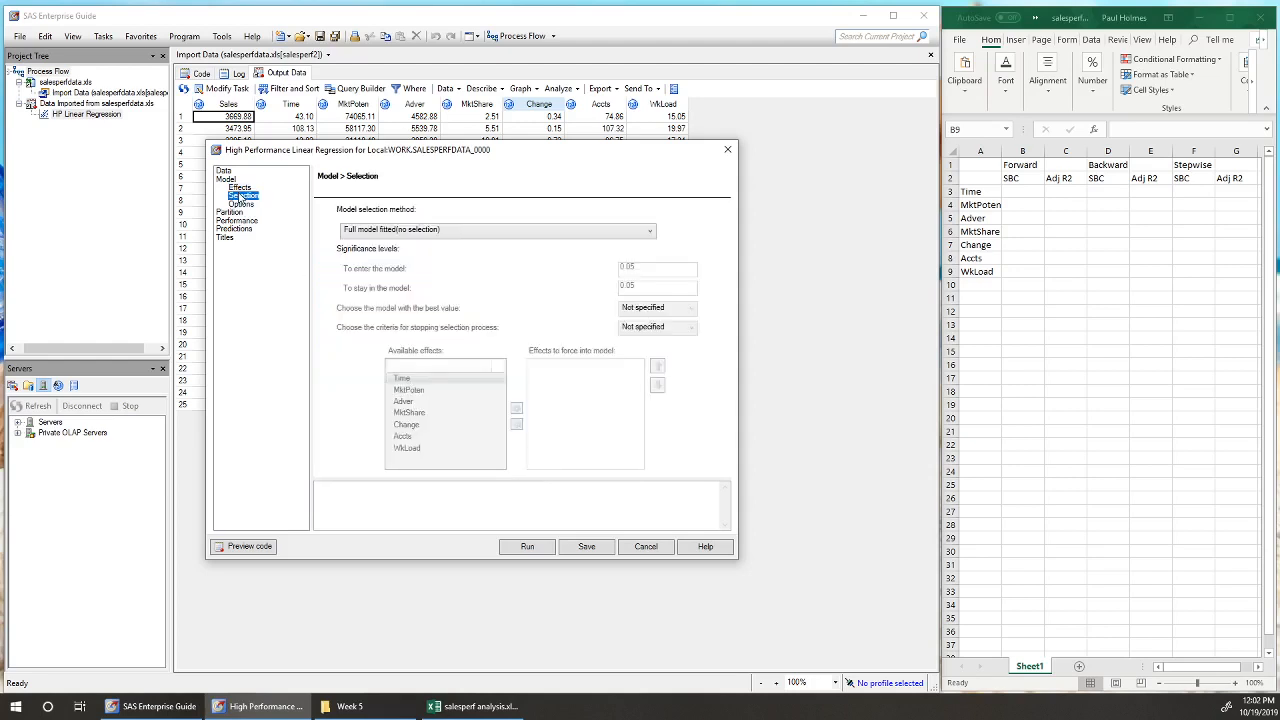
click(650, 231)
click(617, 263)
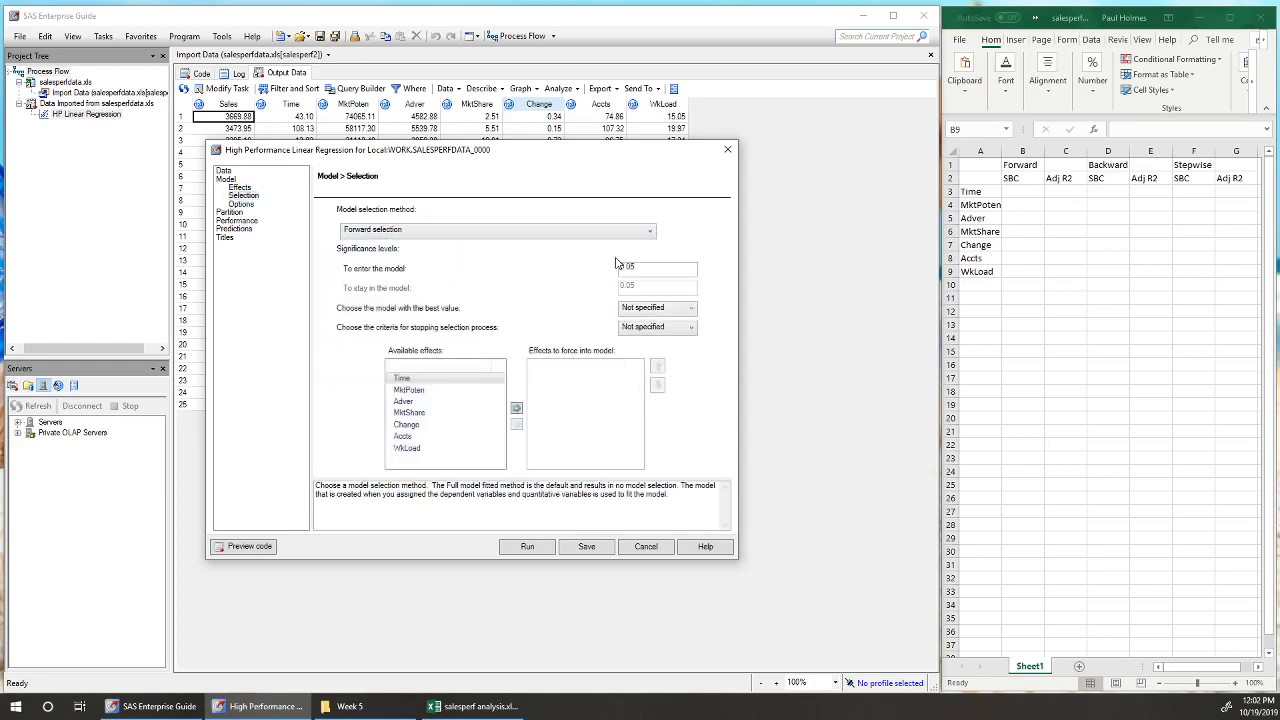
click(657, 308)
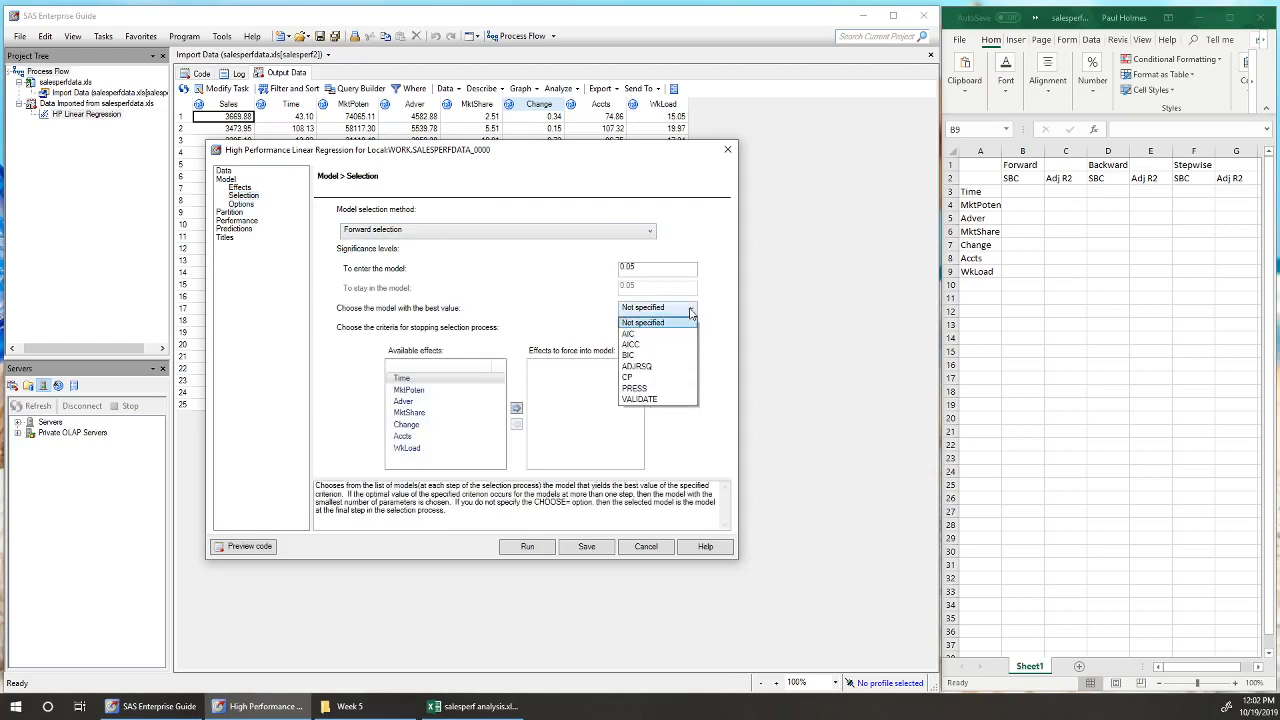
click(648, 360)
click(657, 327)
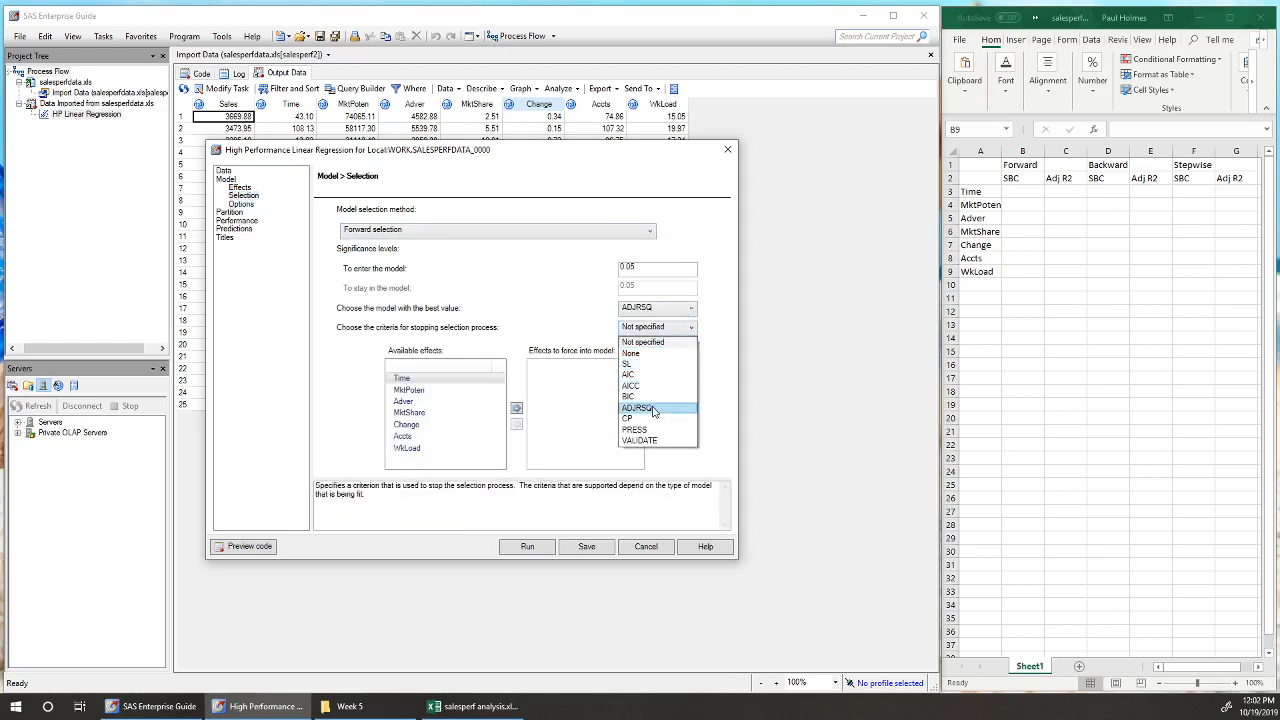
click(638, 408)
click(527, 546)
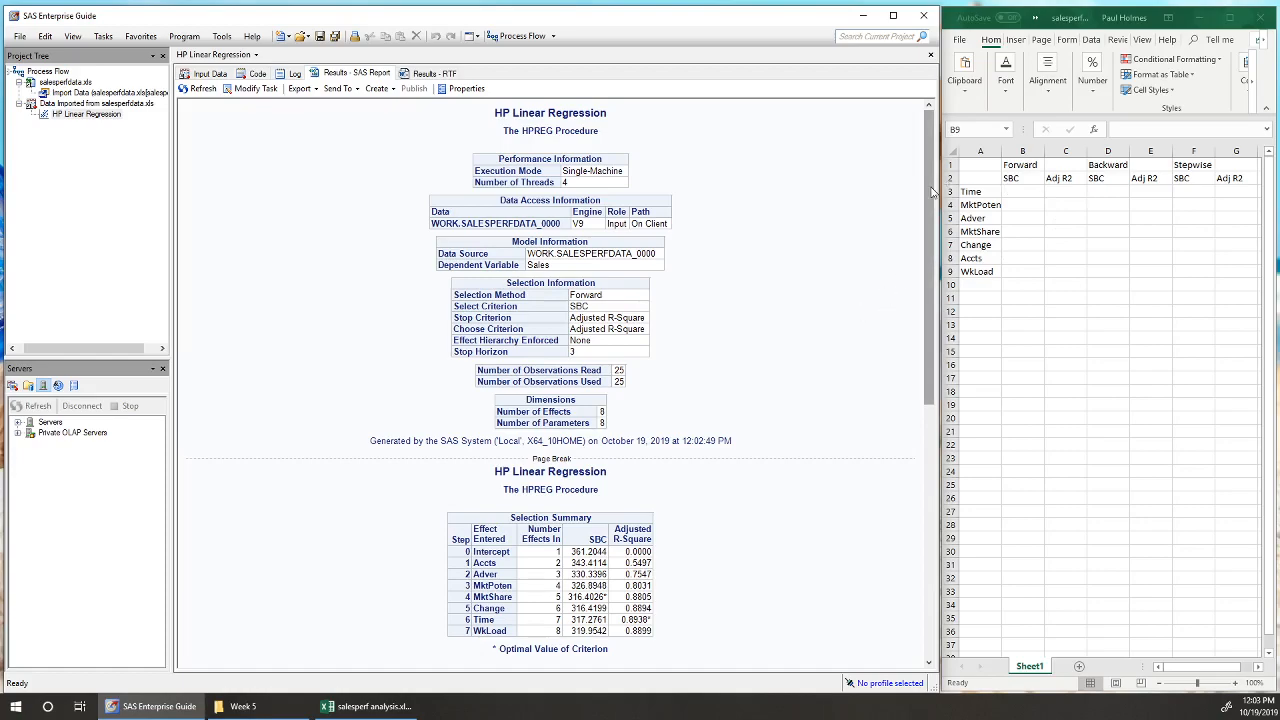
In the Excel comparison table, mark Time, MktPoten, Adver, MktShare, Change and Accts with y under Forward Adj R2.
drag(932, 192, 929, 274)
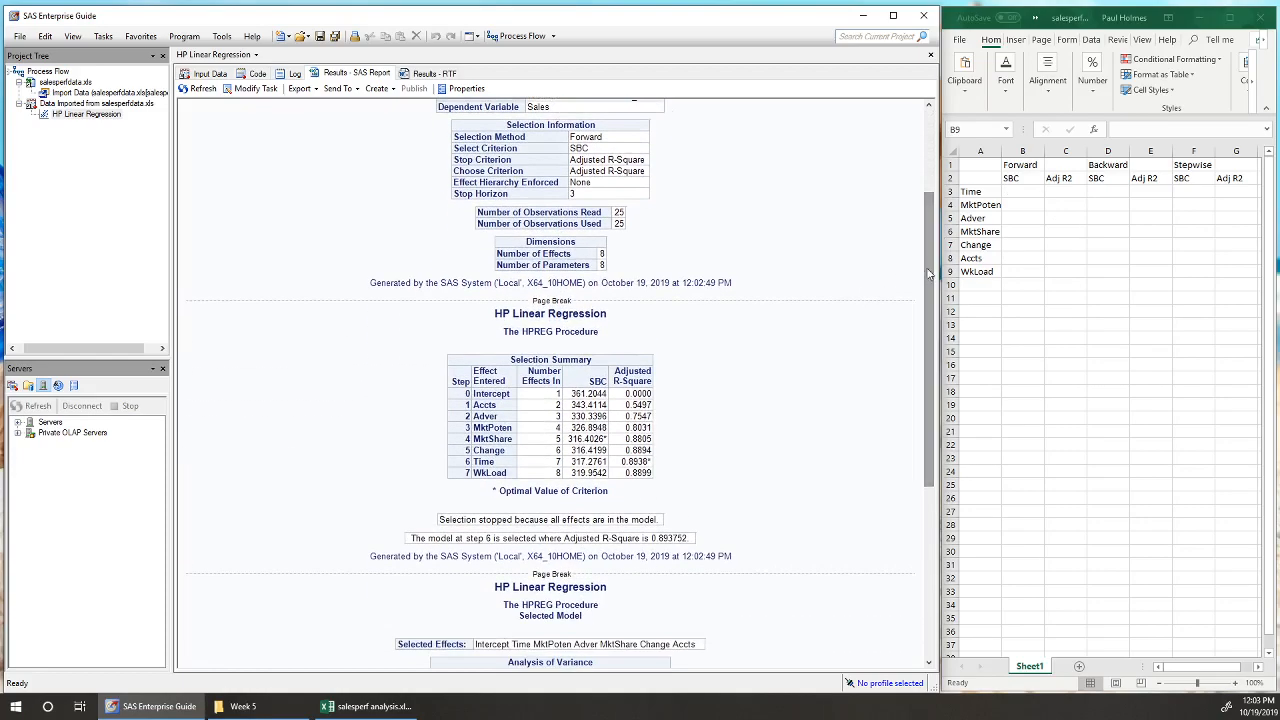
scroll(736, 365, down, 3)
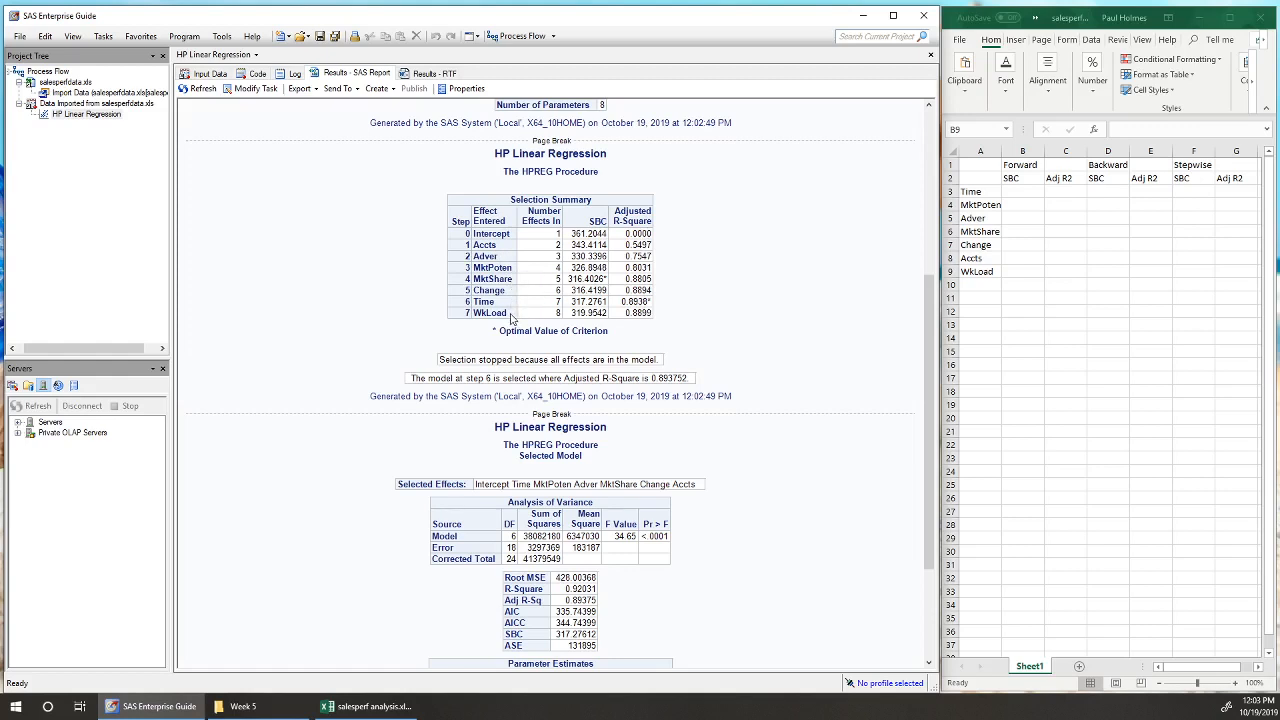
click(1065, 191)
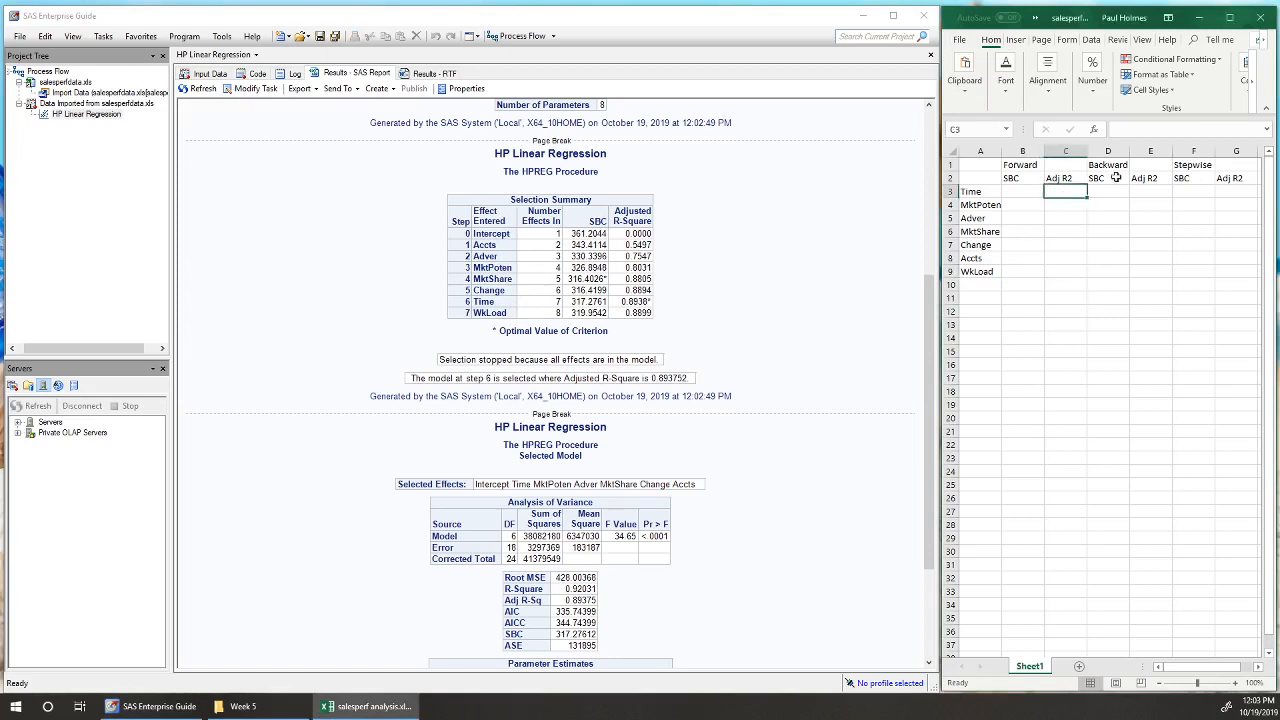
text(y y y y y y)
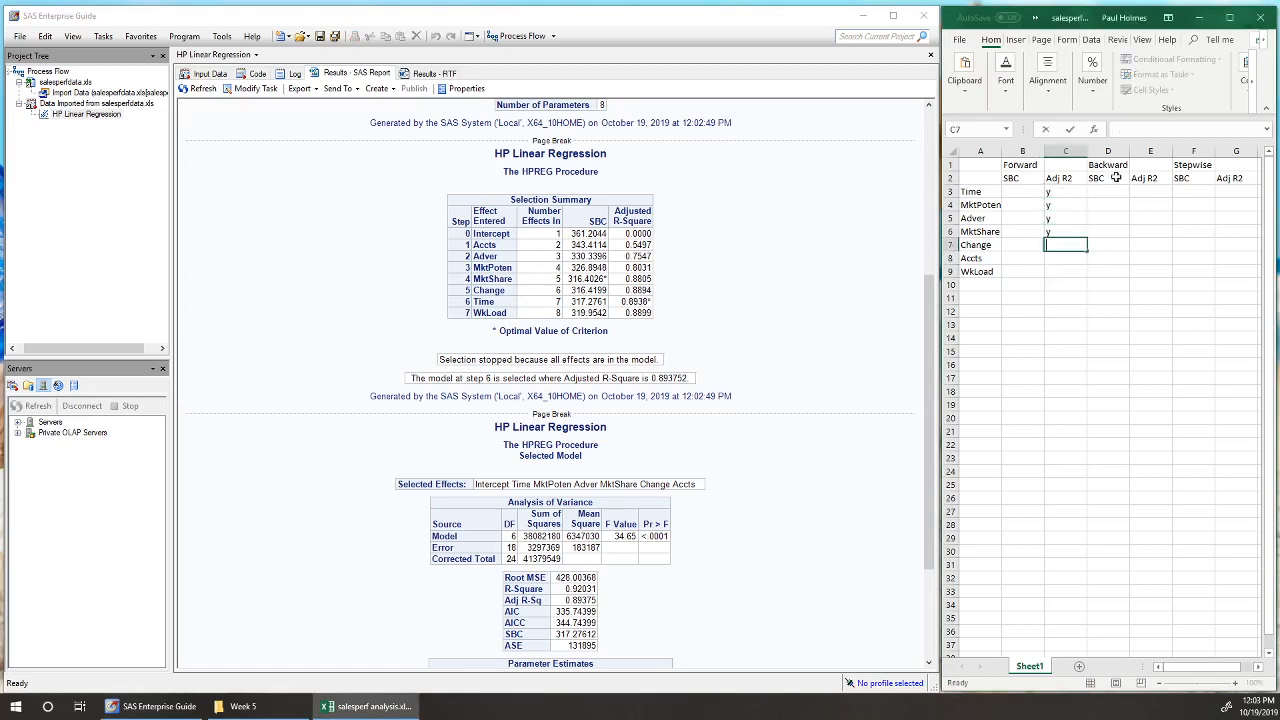
key(Up)
key(Up)
key(Up)
key(Up)
key(Up)
key(Up)
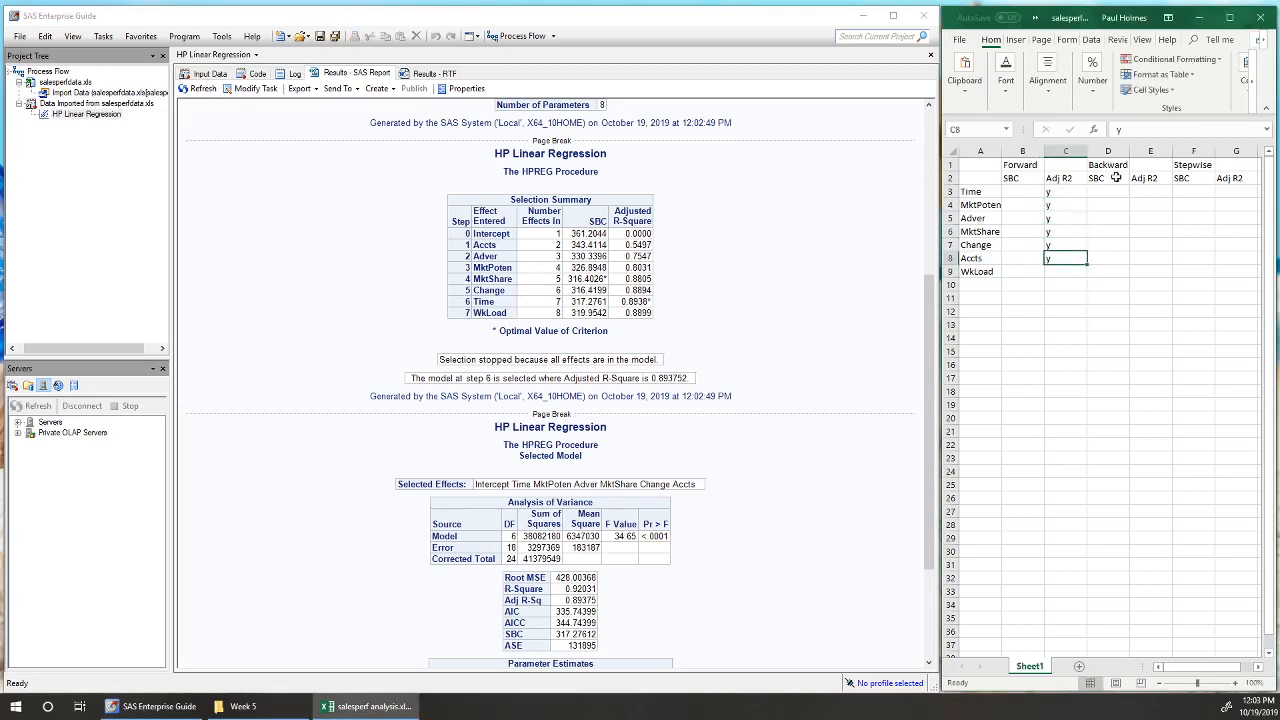
key(Down)
key(Down)
key(Down)
key(Down)
key(Down)
key(Down)
key(Up)
click(1022, 166)
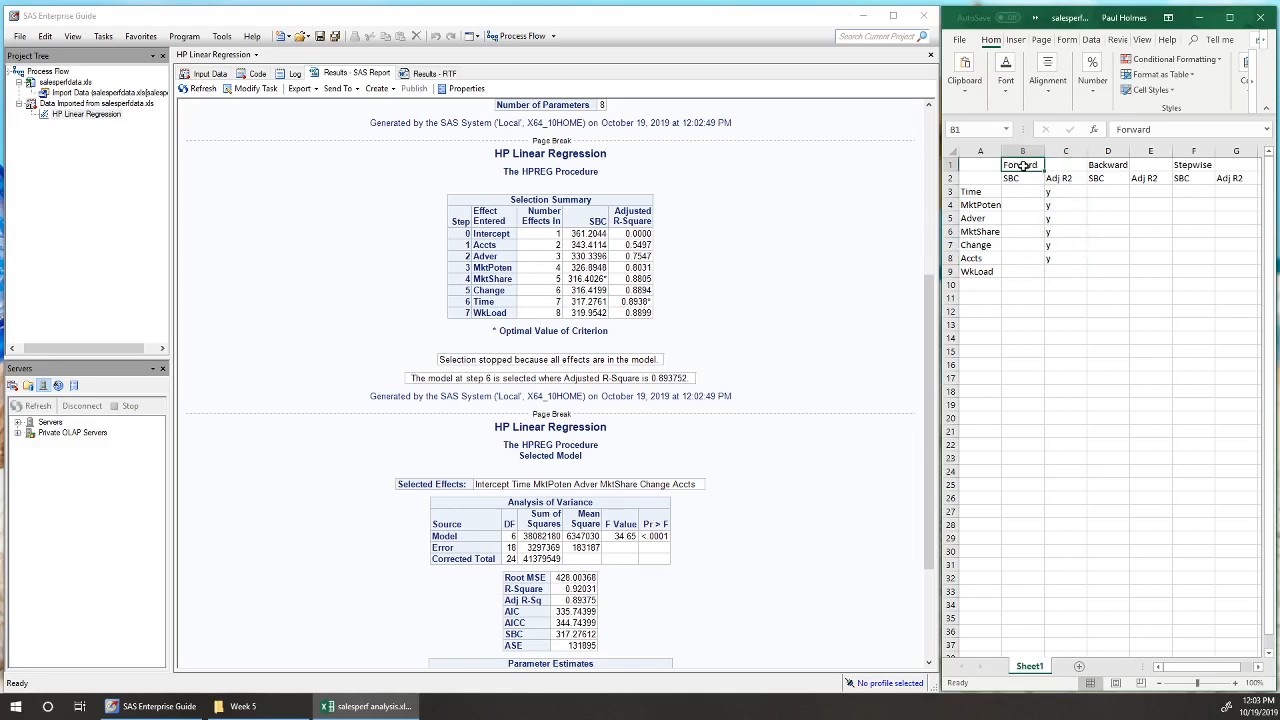
click(1068, 179)
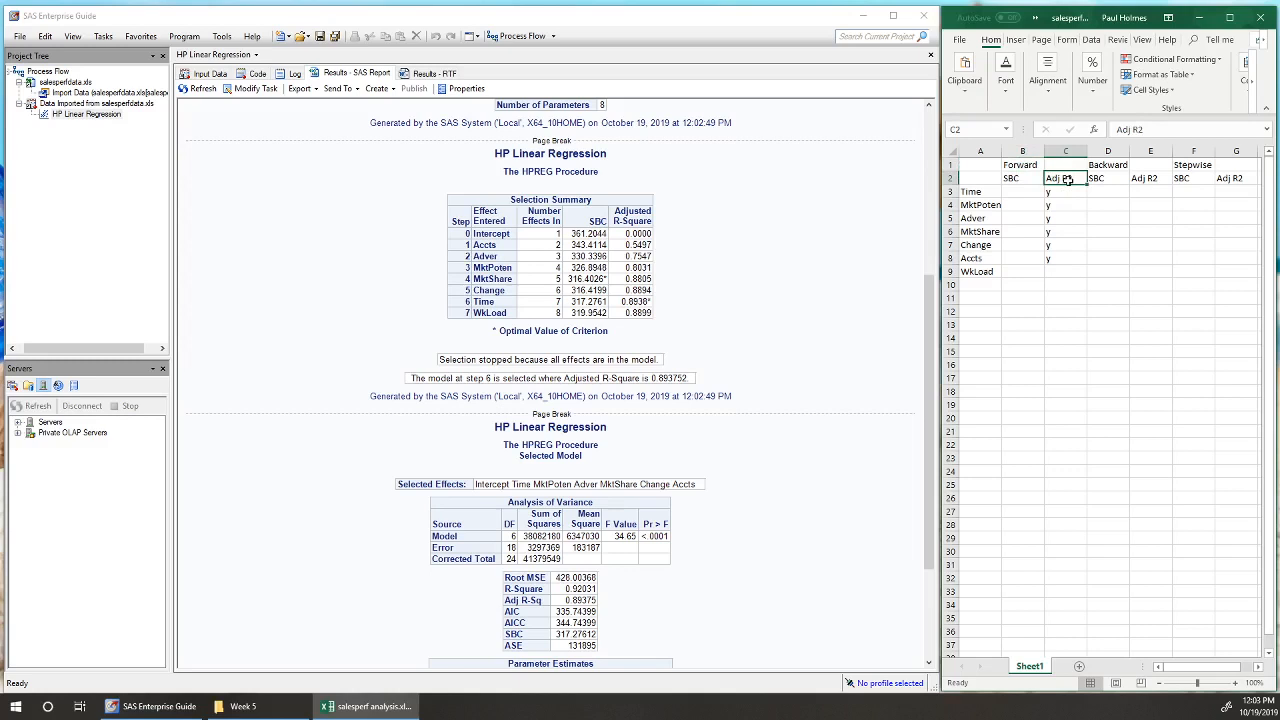
click(1060, 272)
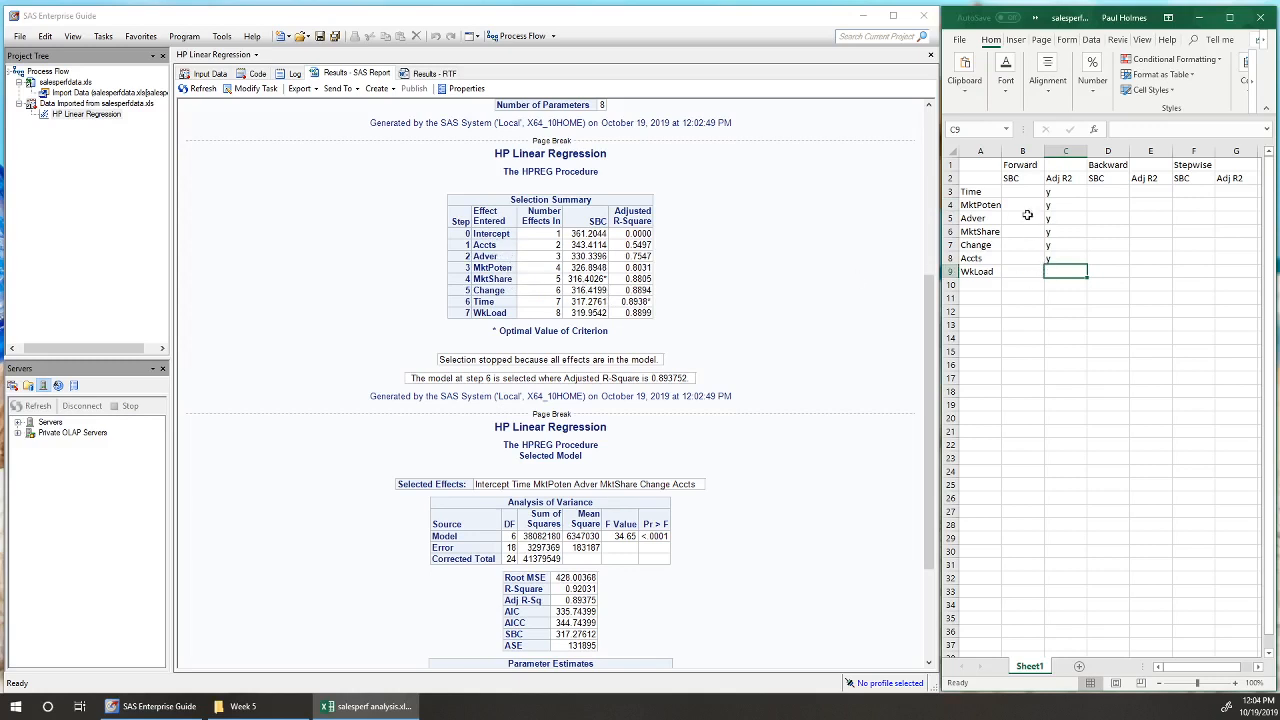
Mark MktPoten, Adver, MktShare and Accts with y in the Forward SBC column.
click(1015, 257)
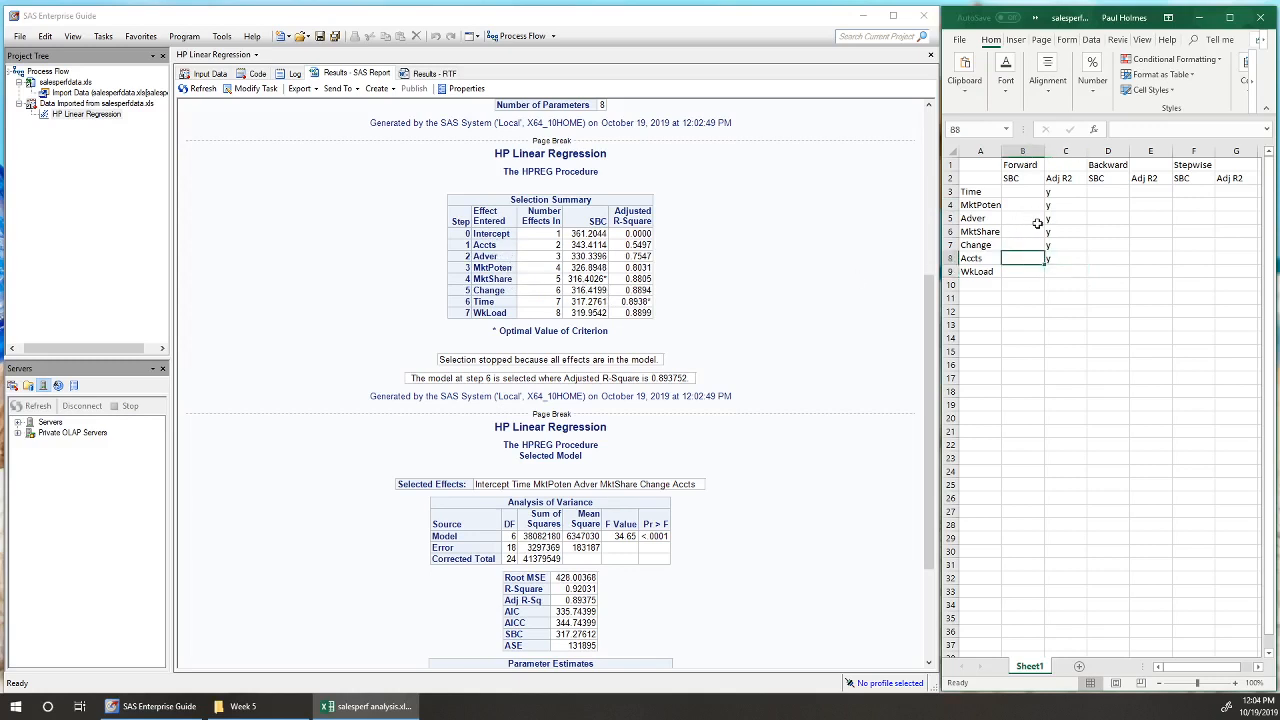
text(y)
click(1037, 223)
text(y)
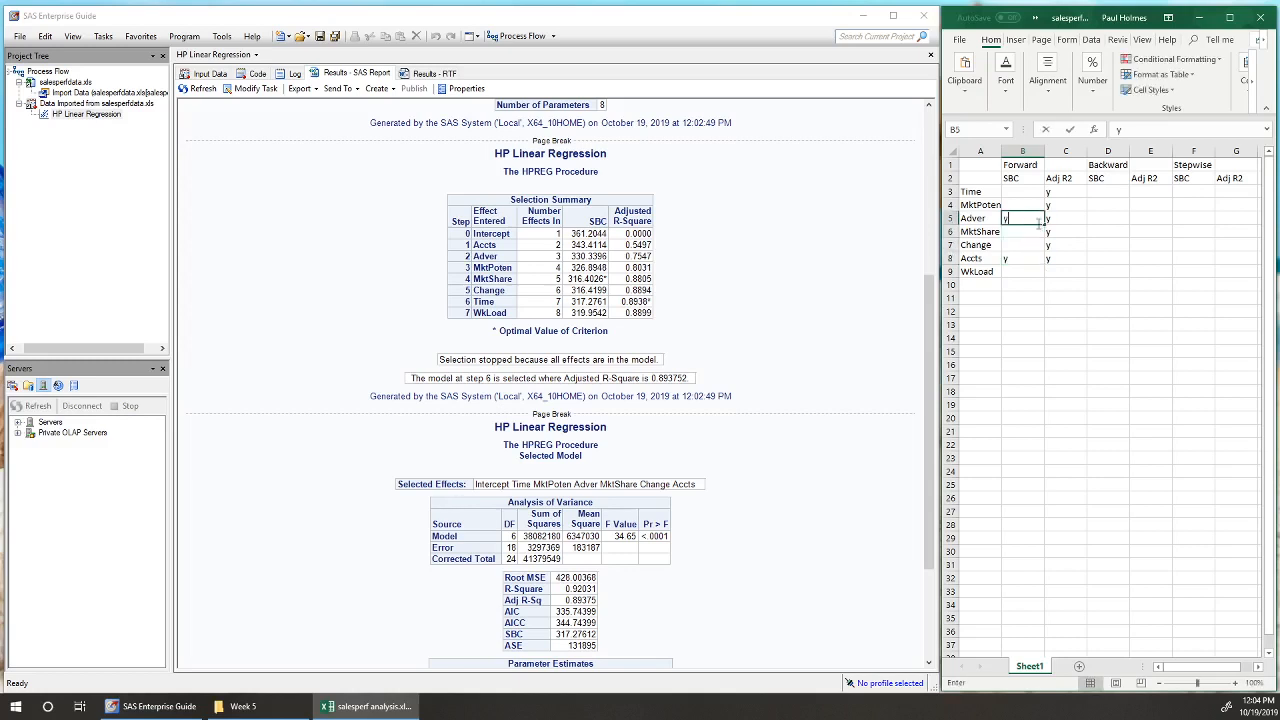
key(Up)
text(y)
click(1037, 226)
text(y)
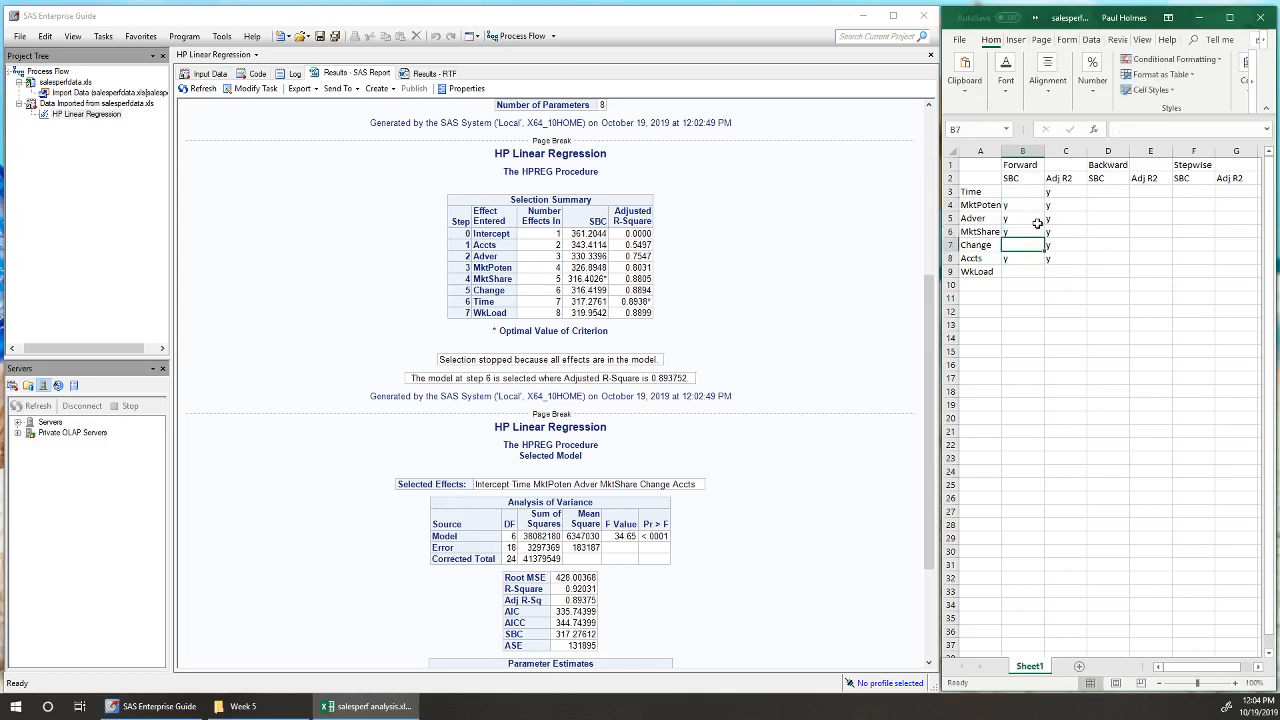
key(Up)
key(Up)
key(Down)
key(Down)
key(Down)
key(Down)
key(Down)
key(Down)
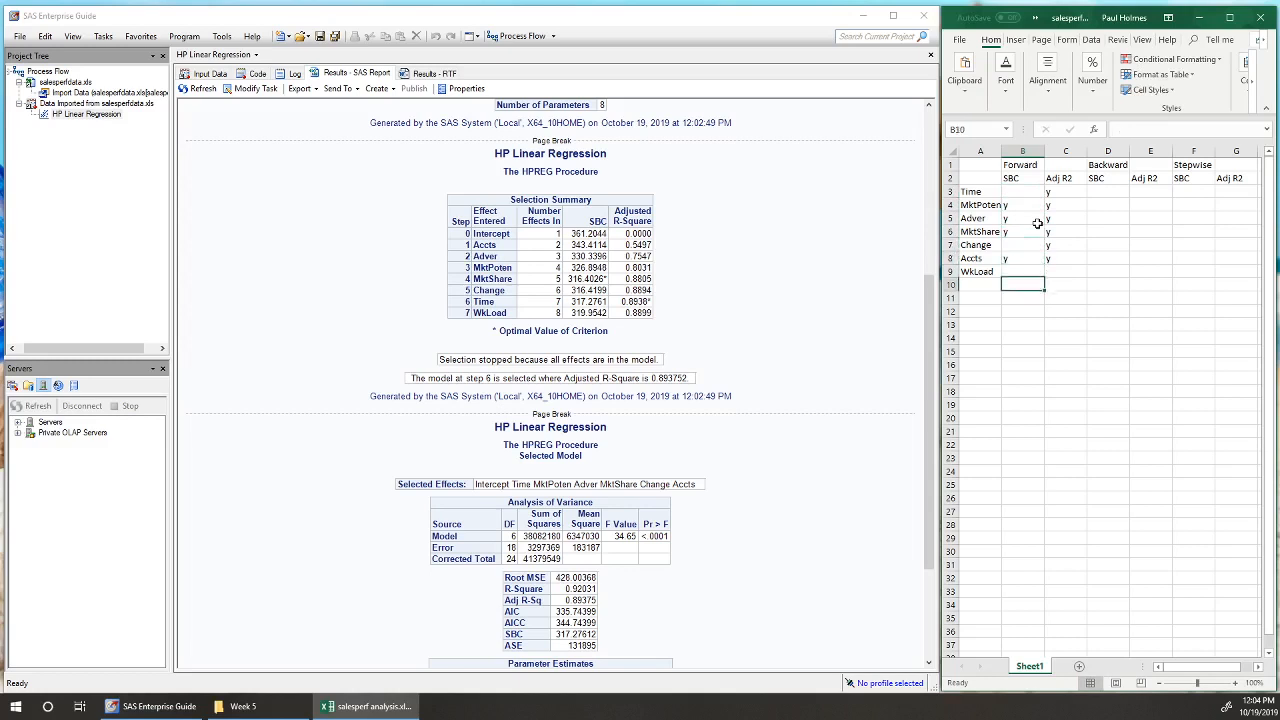
key(Up)
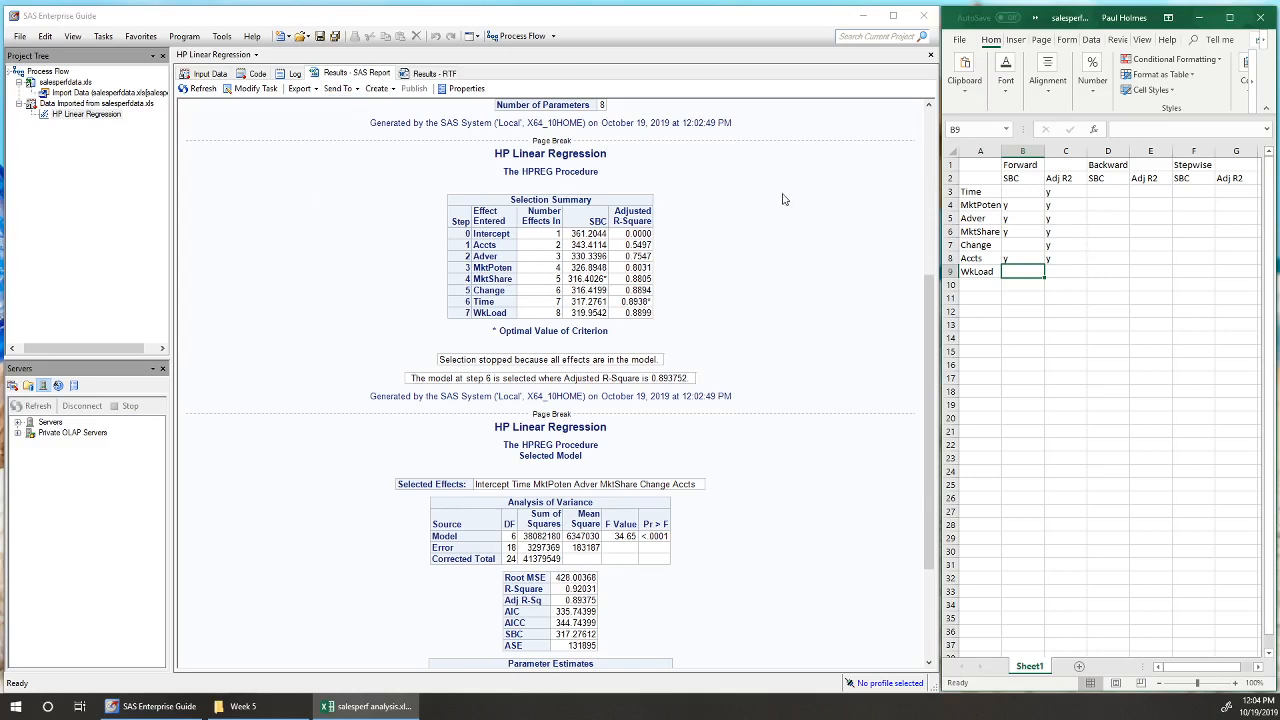
In SAS Enterprise Guide, change the regression task's selection method to backward elimination and rerun it, replacing the previous results.
click(256, 89)
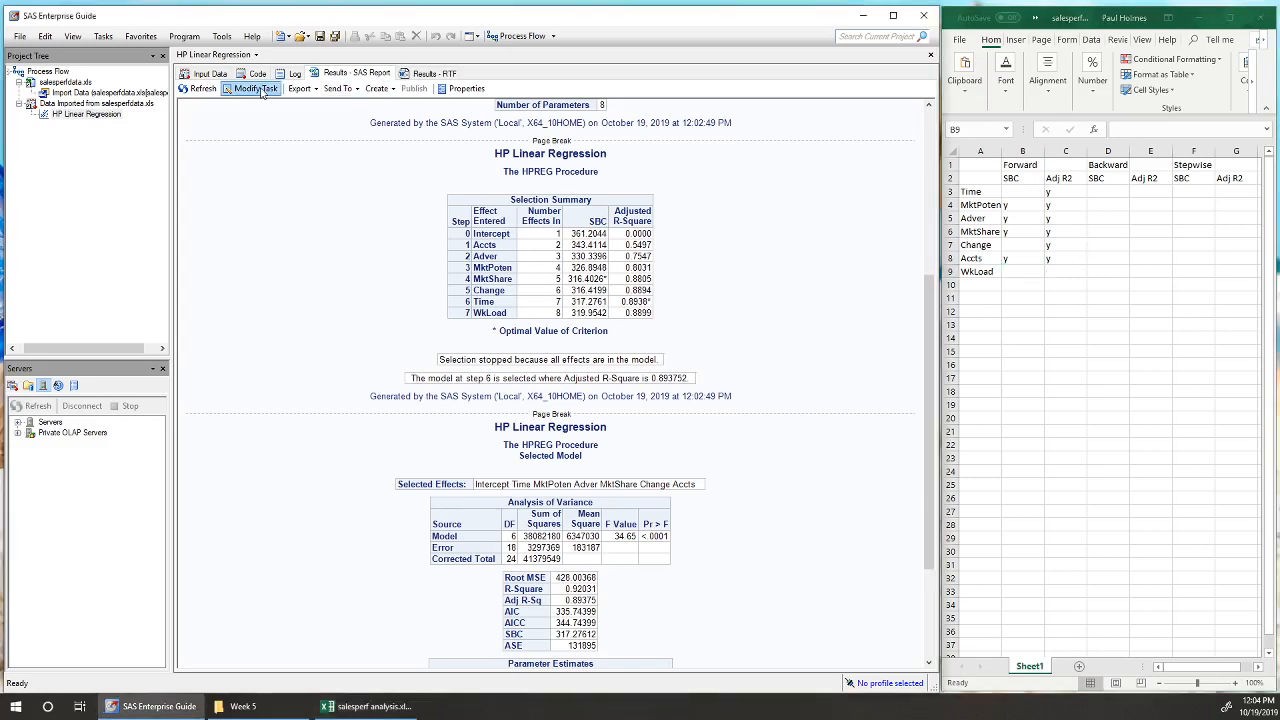
click(256, 89)
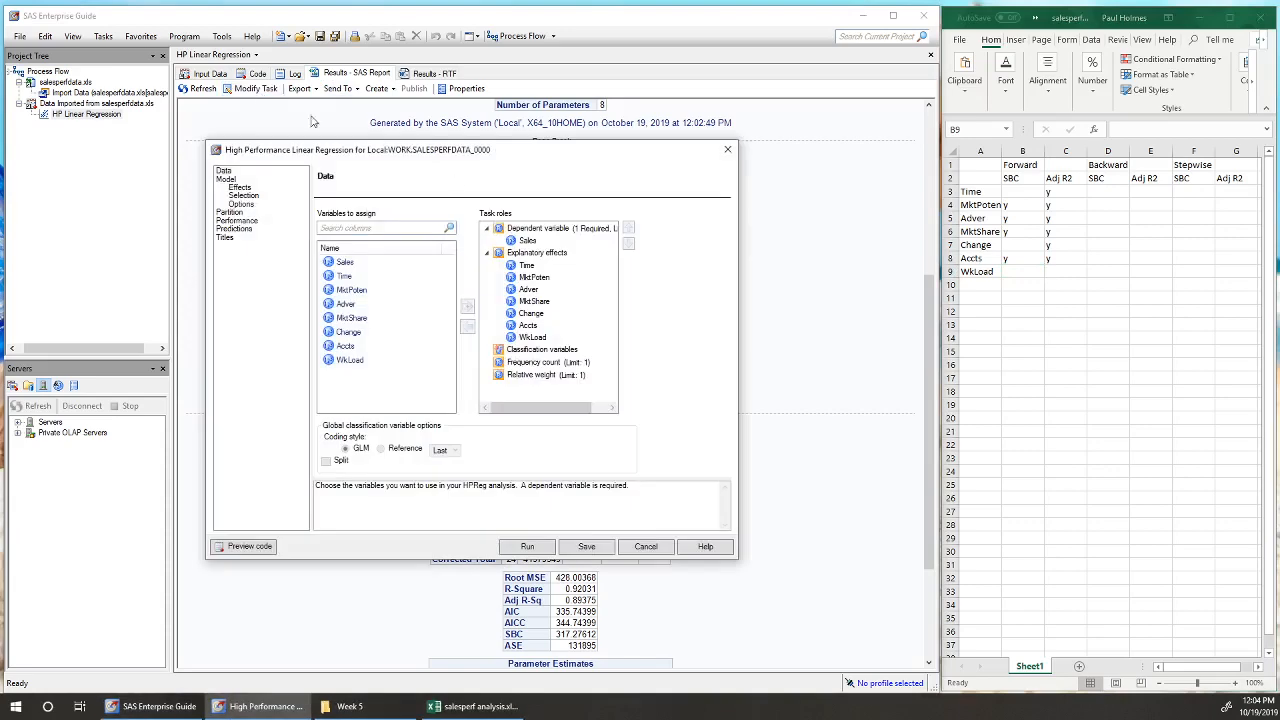
click(243, 196)
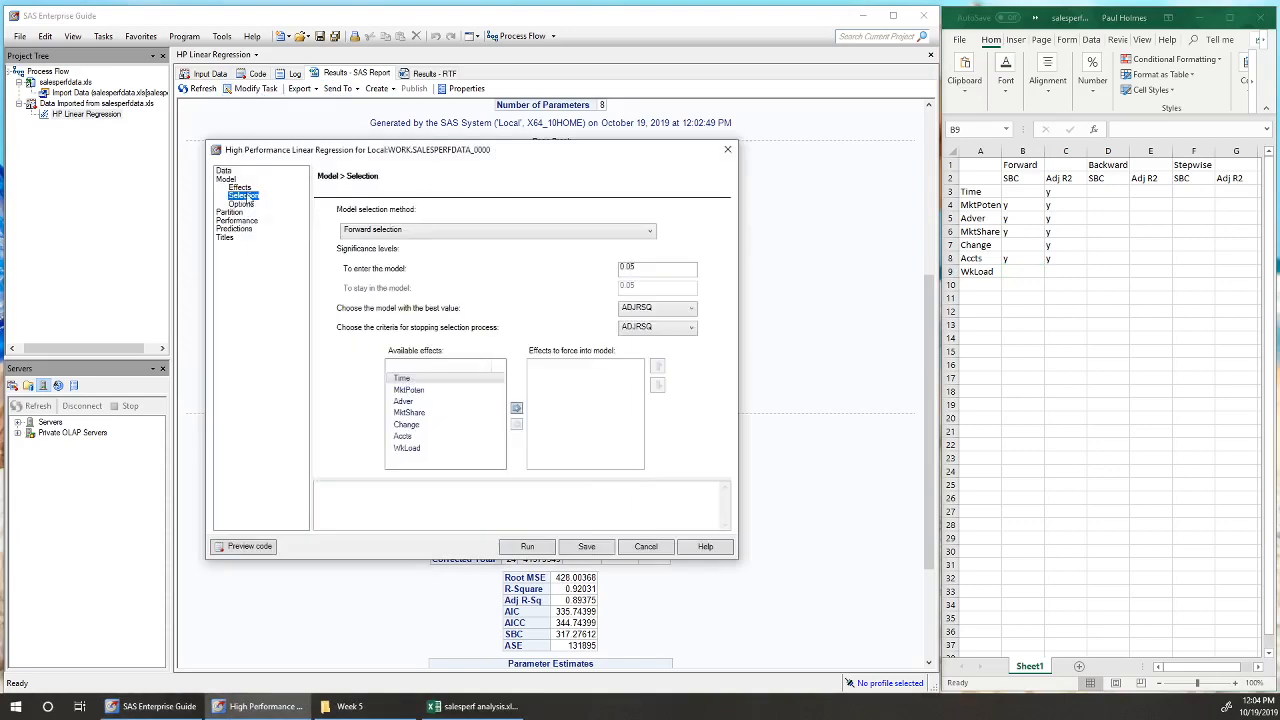
click(497, 232)
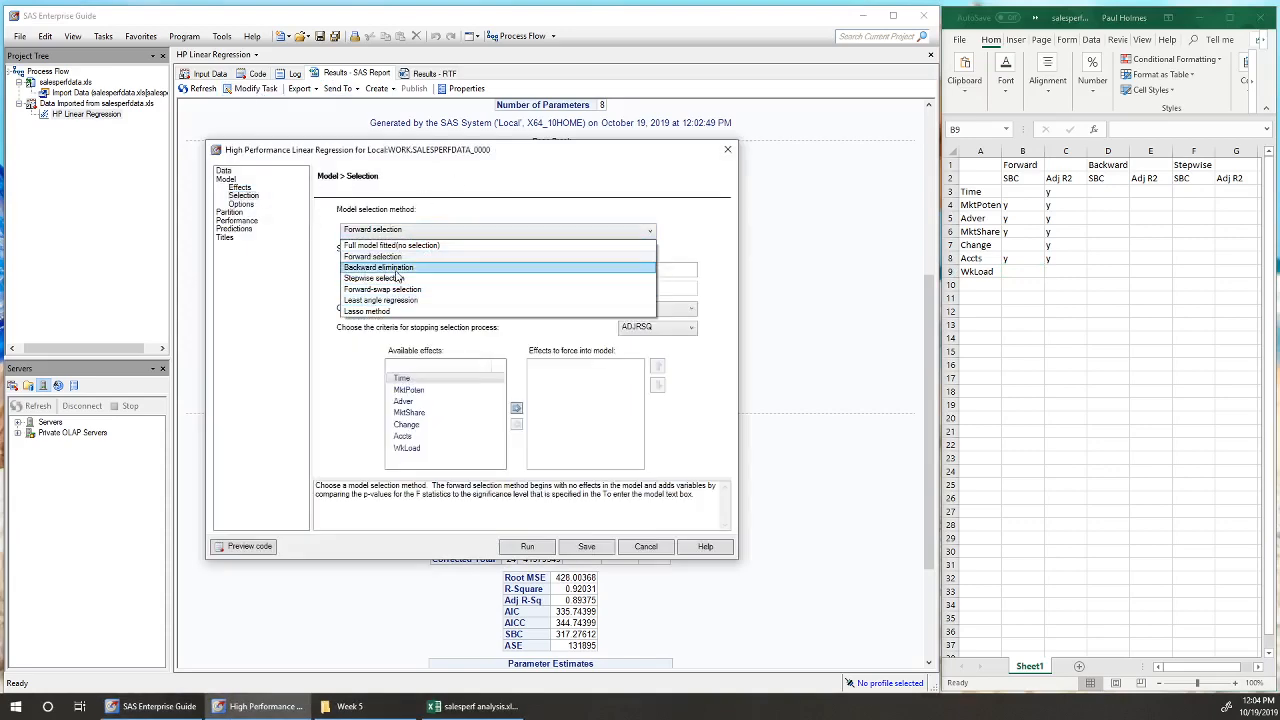
click(385, 267)
click(530, 551)
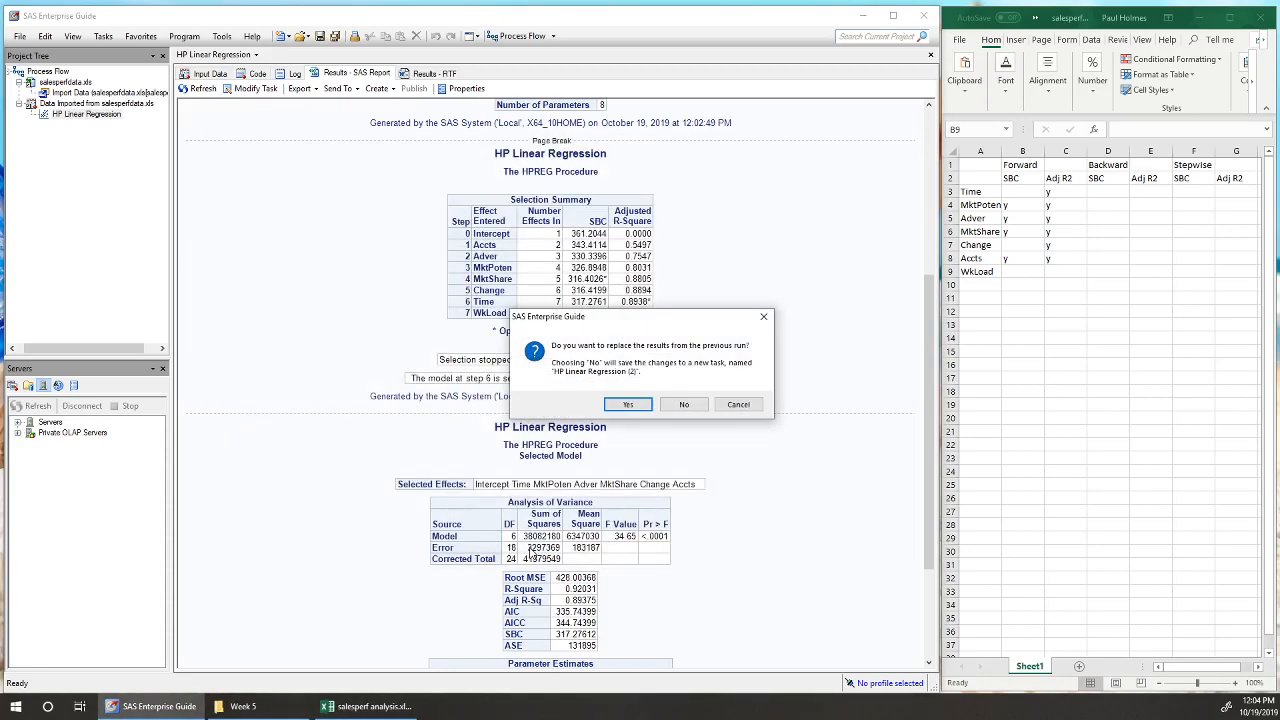
click(630, 405)
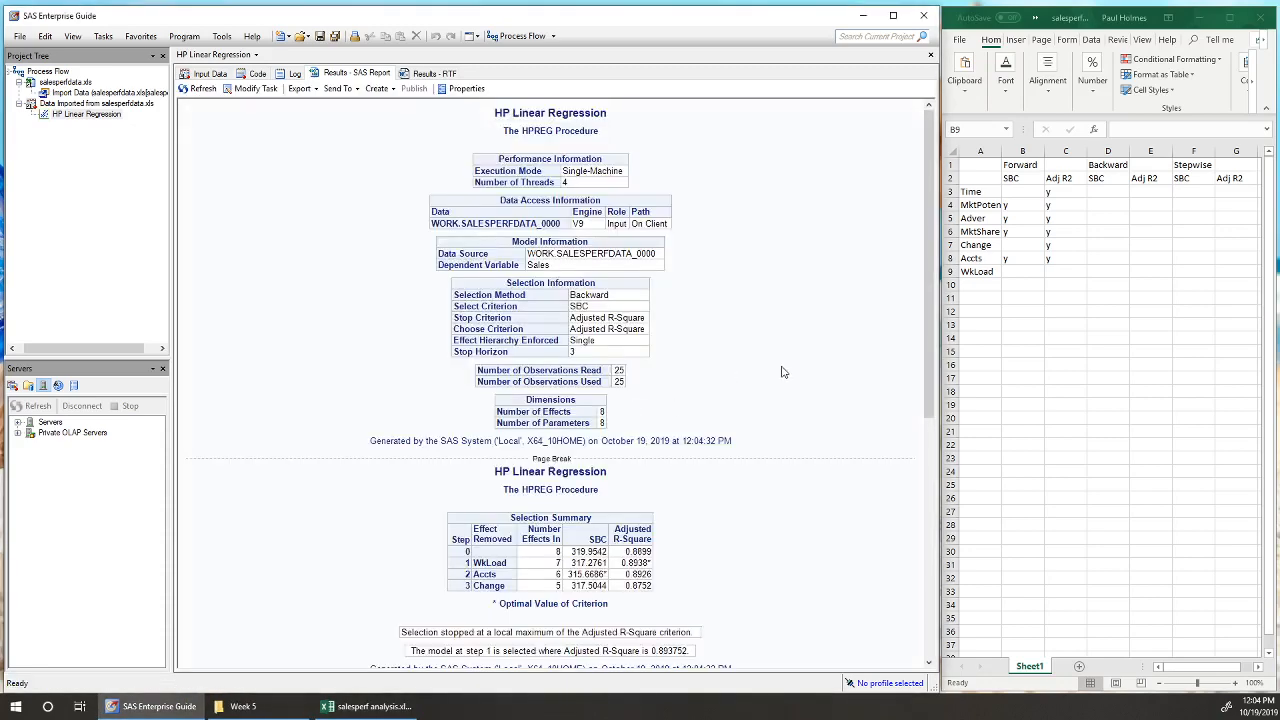
In the Excel table, mark Accts, Change, MktShare, Adver, MktPoten and Time with y under Backward Adj R2.
scroll(783, 371, down, 3)
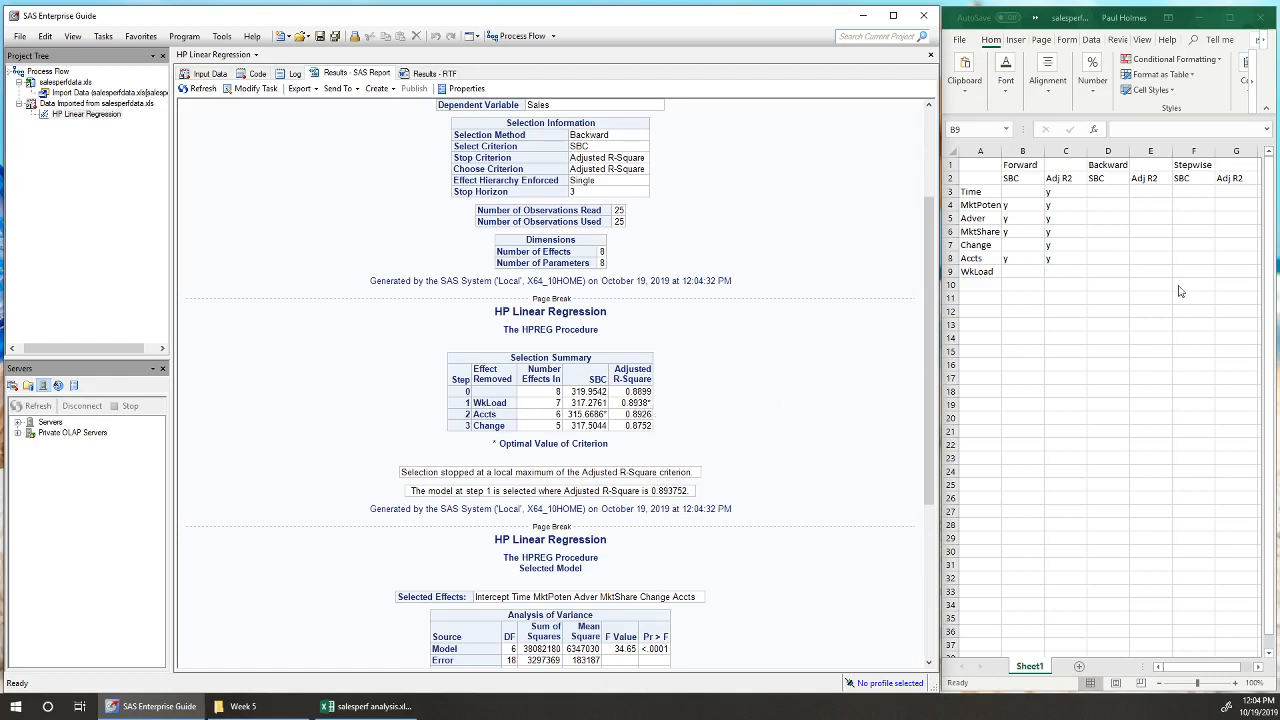
click(1151, 272)
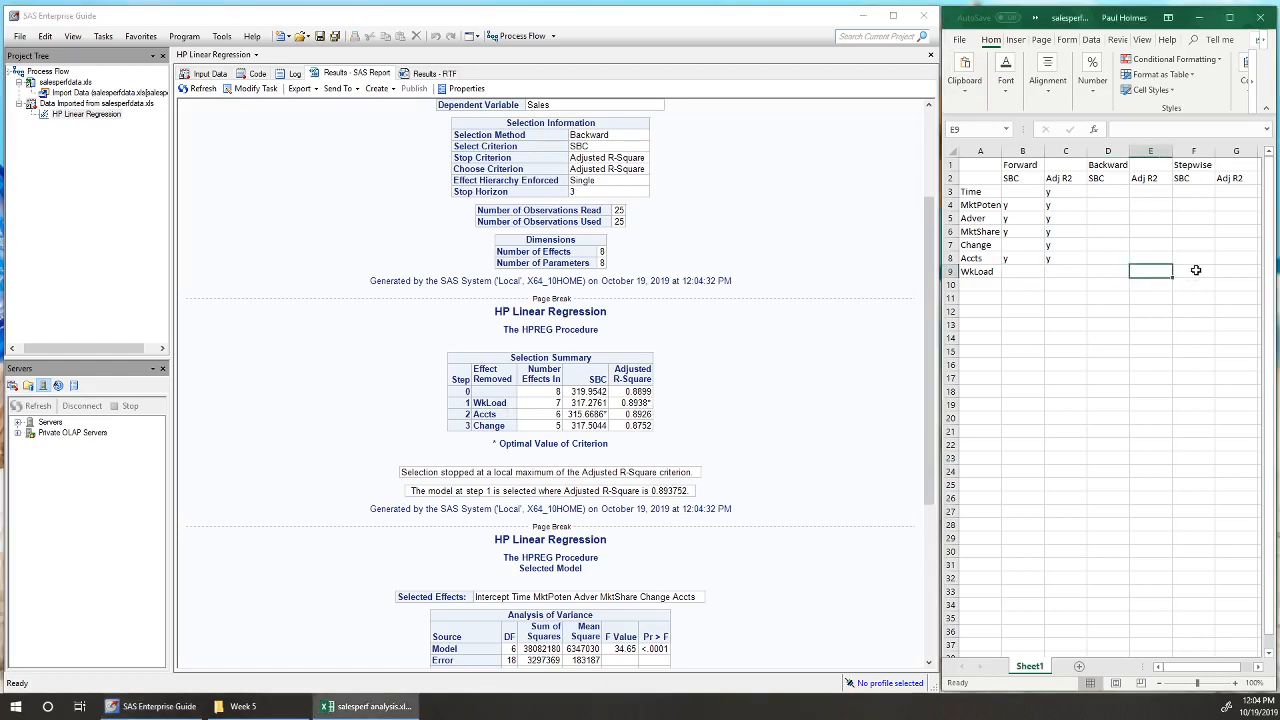
key(Up)
text(y)
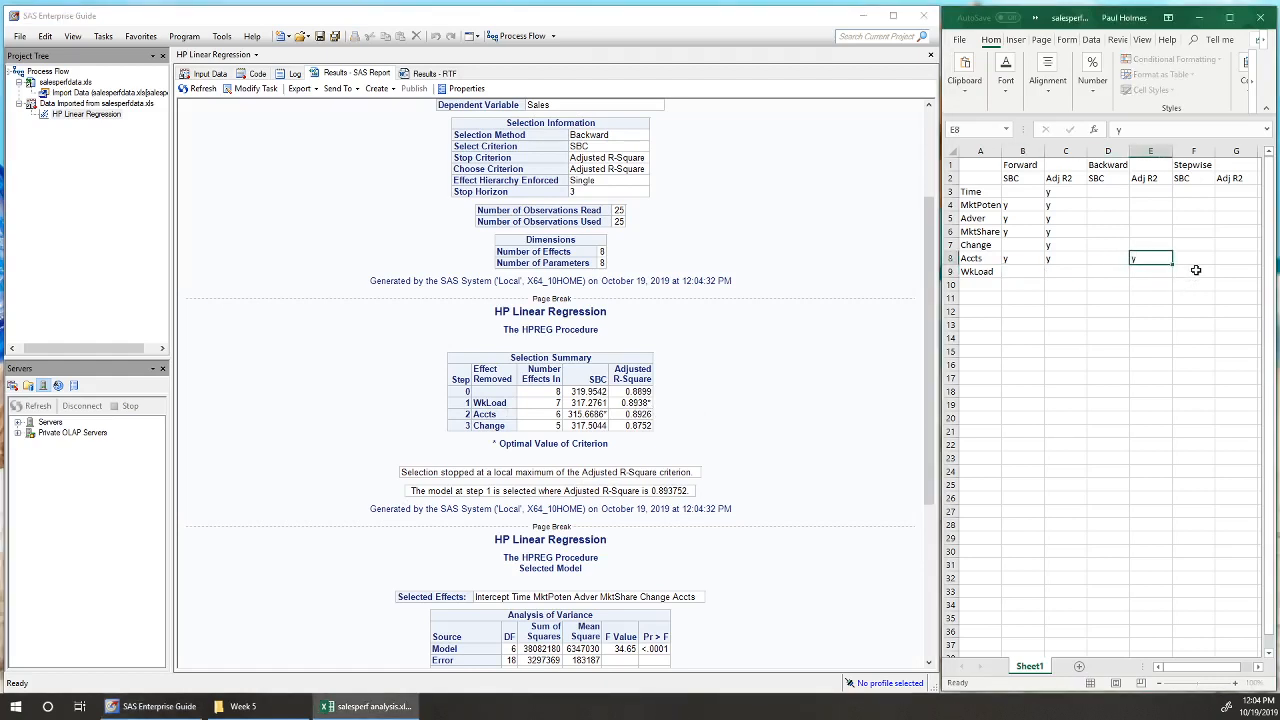
key(Up)
key(y)
key(Up)
key(y)
key(Up)
key(y)
key(Up)
key(y)
key(Up)
text(y)
key(Return)
Mark Change, MktShare, Adver, MktPoten and Time with y in the Backward SBC column.
key(Left)
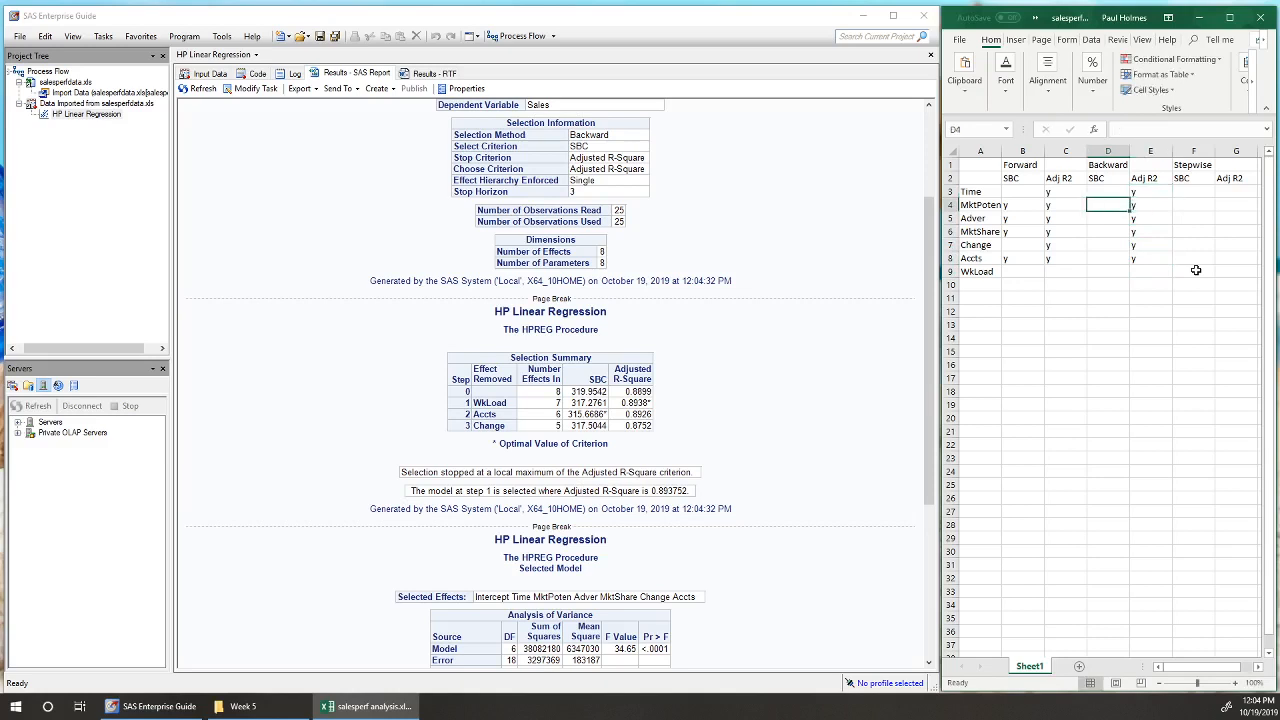
key(Up)
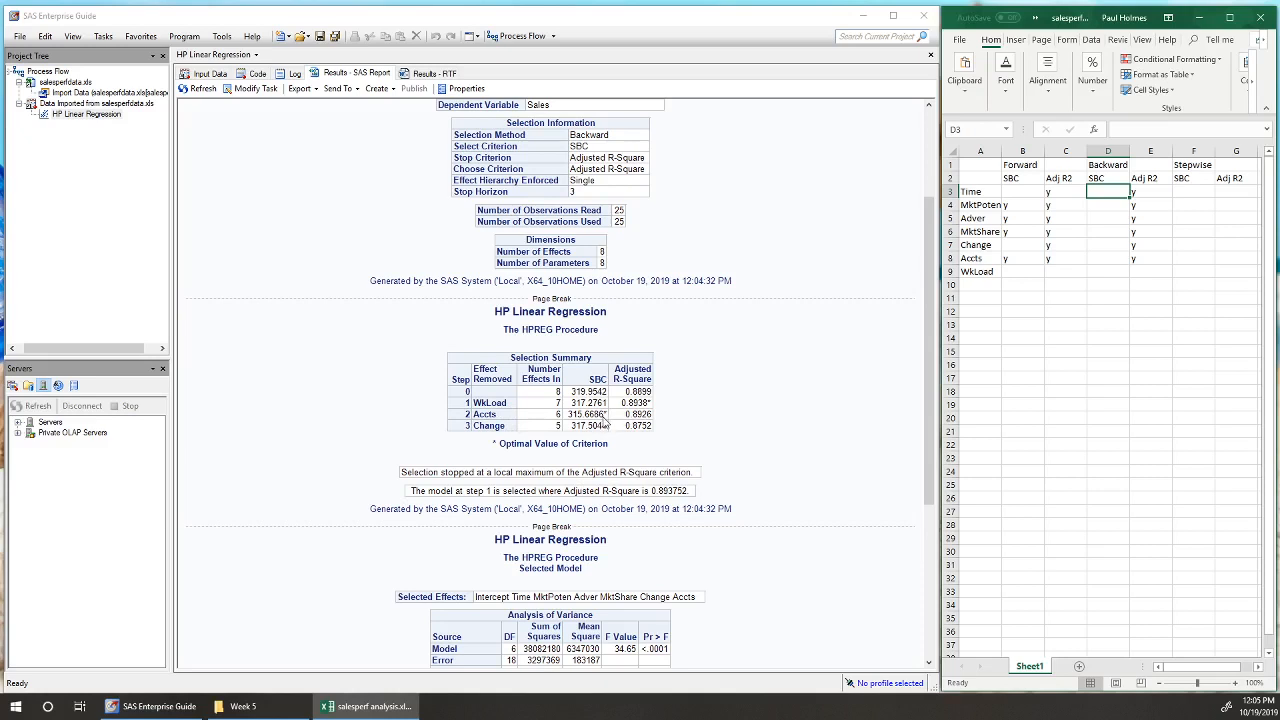
click(1105, 245)
text(y)
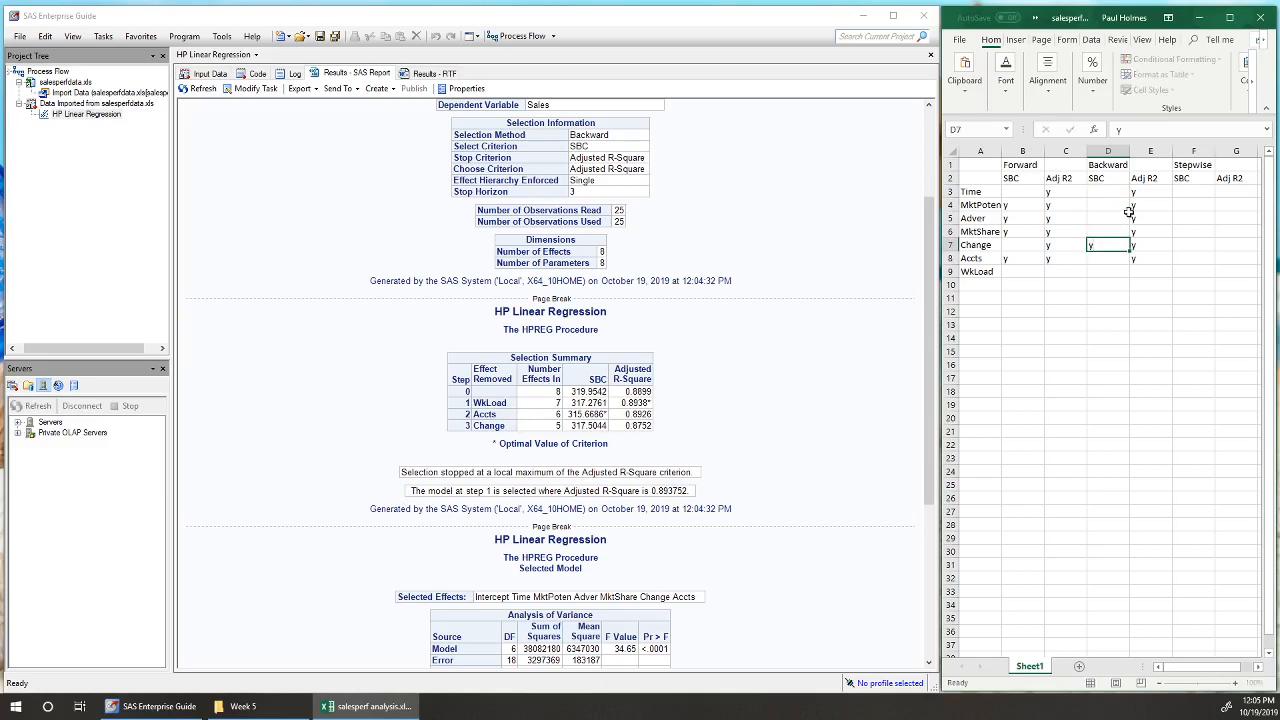
key(Up)
text(y)
key(Up)
text(y)
key(Up)
text(y)
key(Up)
key(y)
key(Up)
key(Down)
key(Down)
key(Down)
key(Down)
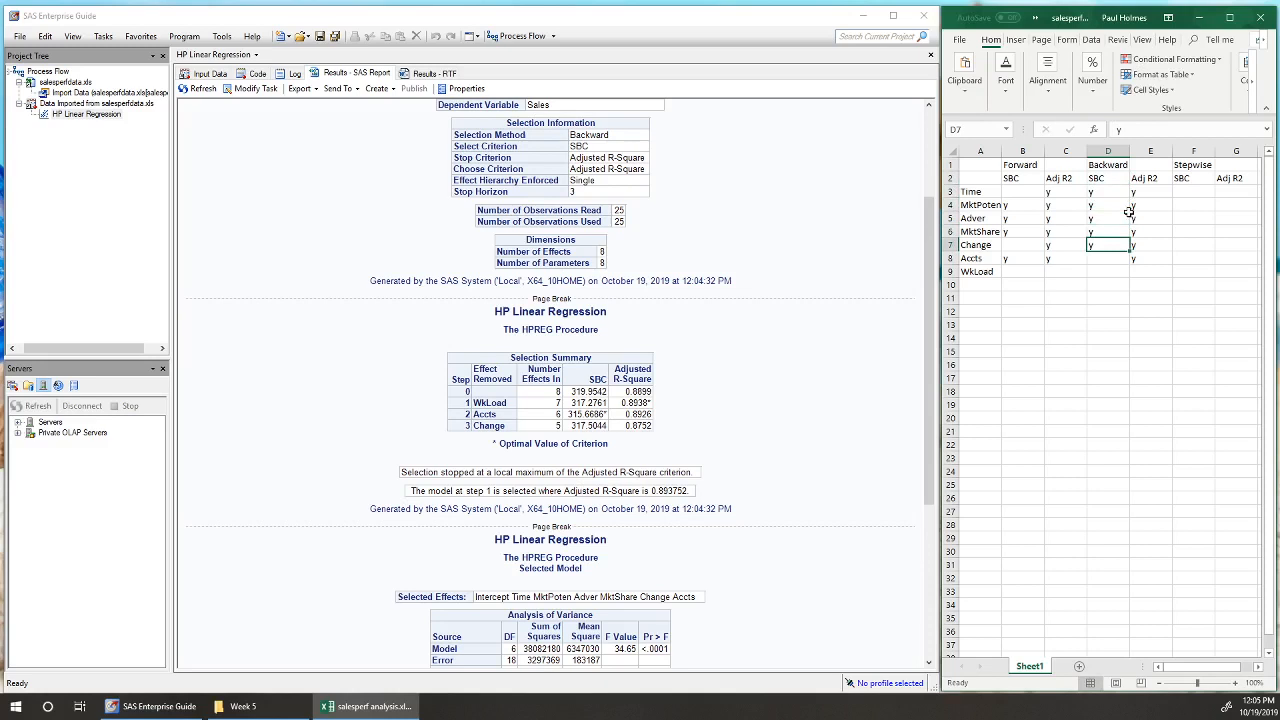
key(Down)
key(Down)
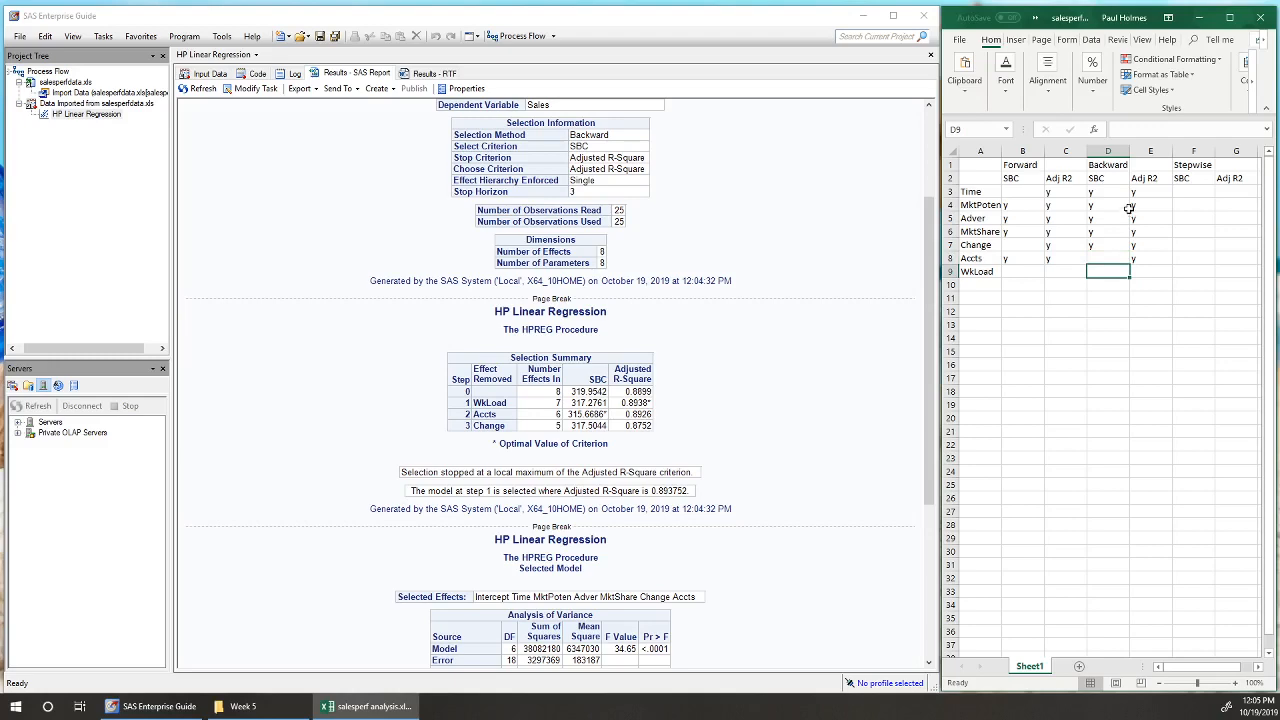
In SAS Enterprise Guide, change the regression task's selection method to stepwise selection and rerun it, replacing the previous results.
click(256, 90)
click(260, 94)
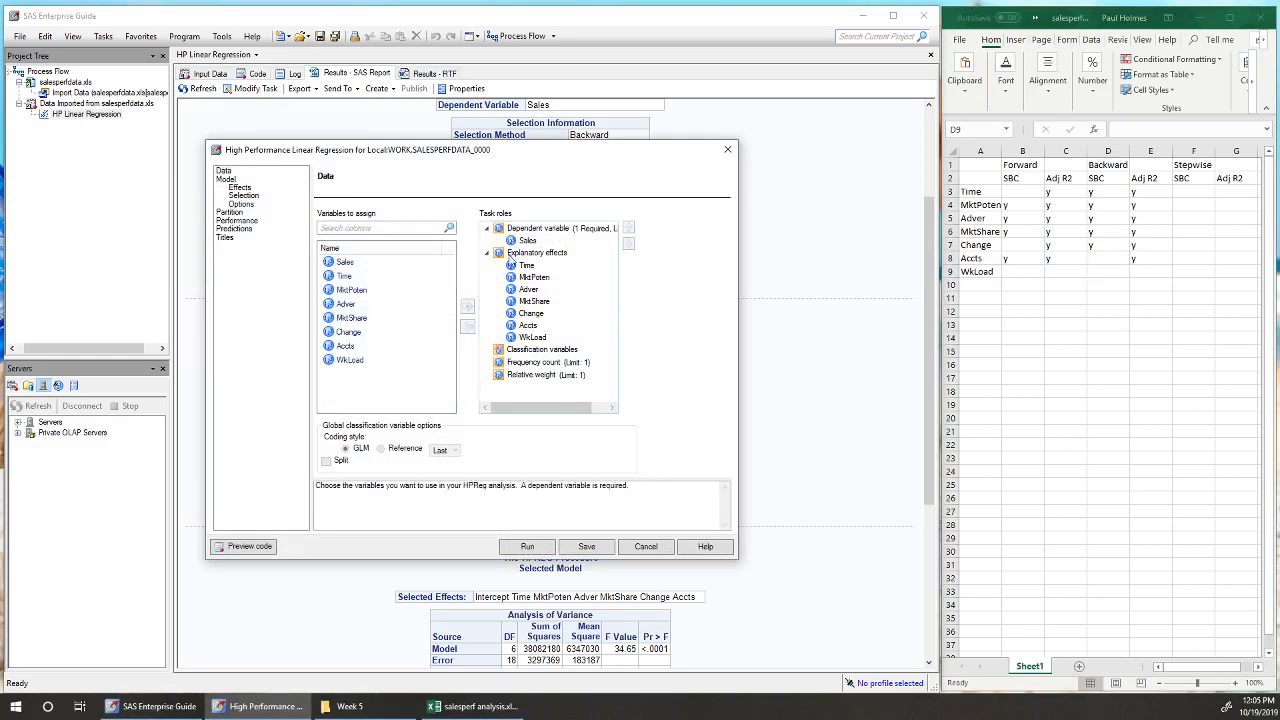
click(243, 195)
click(649, 231)
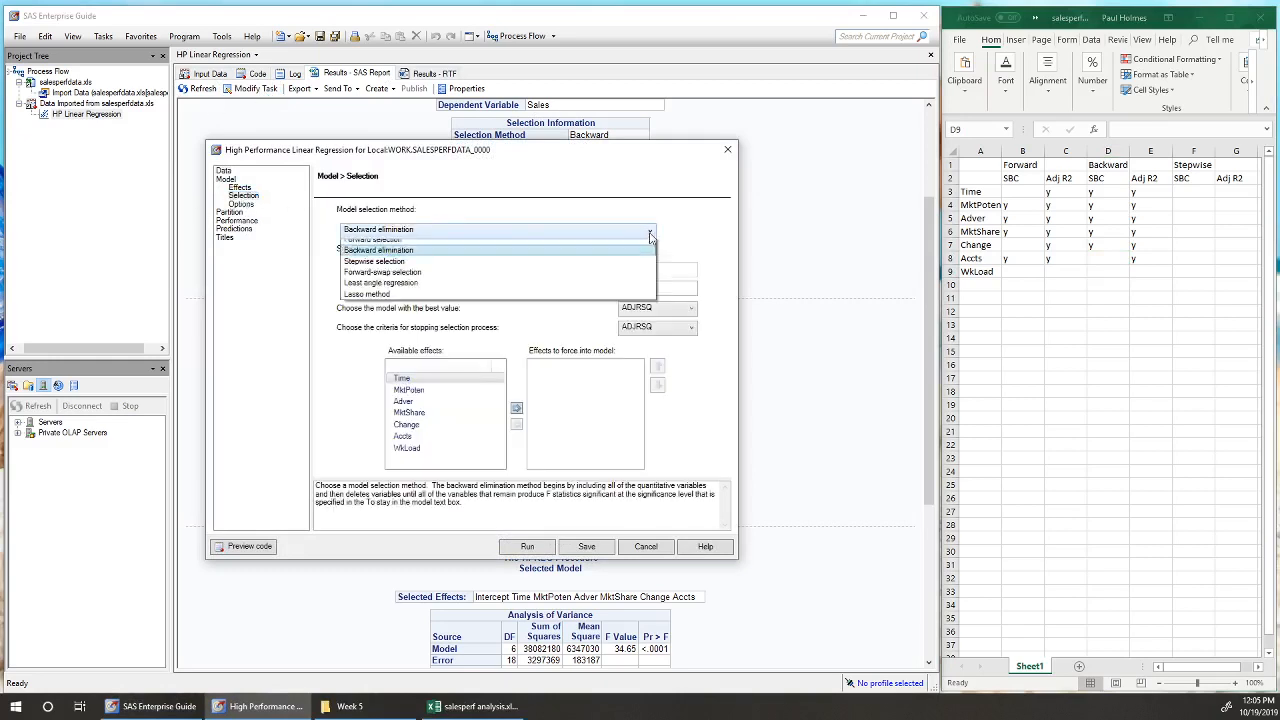
click(480, 269)
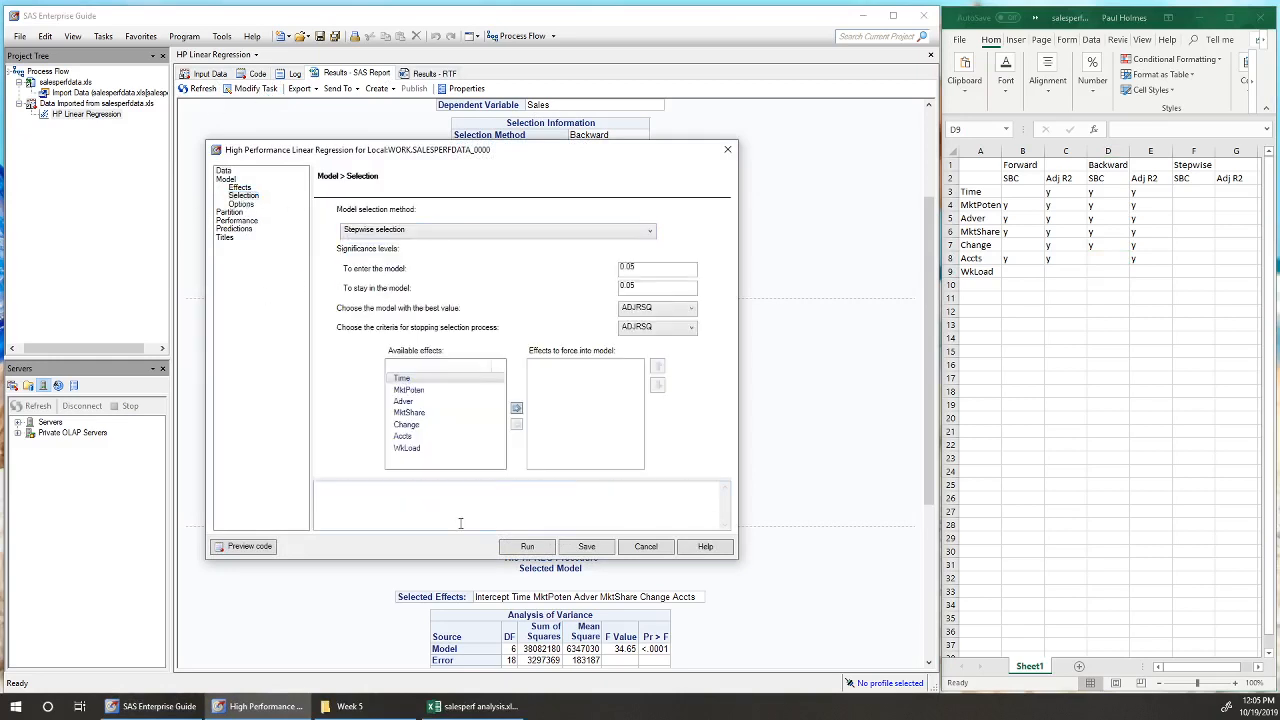
click(528, 548)
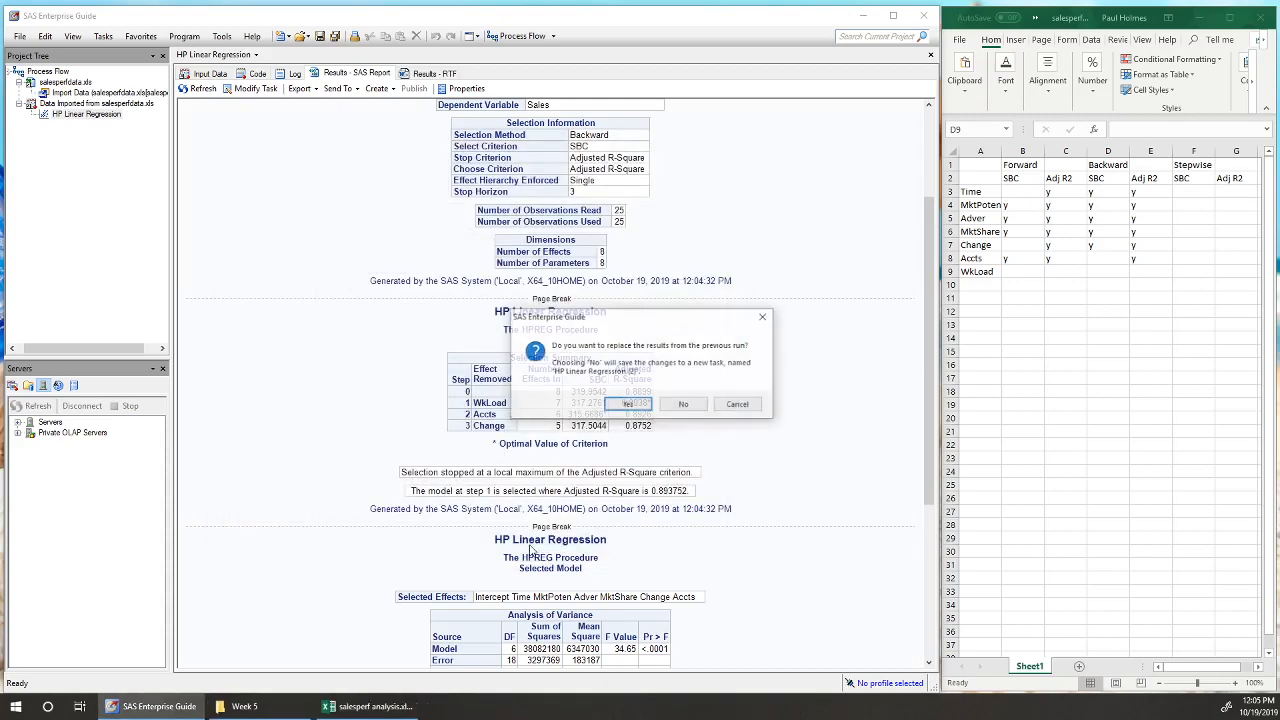
click(634, 405)
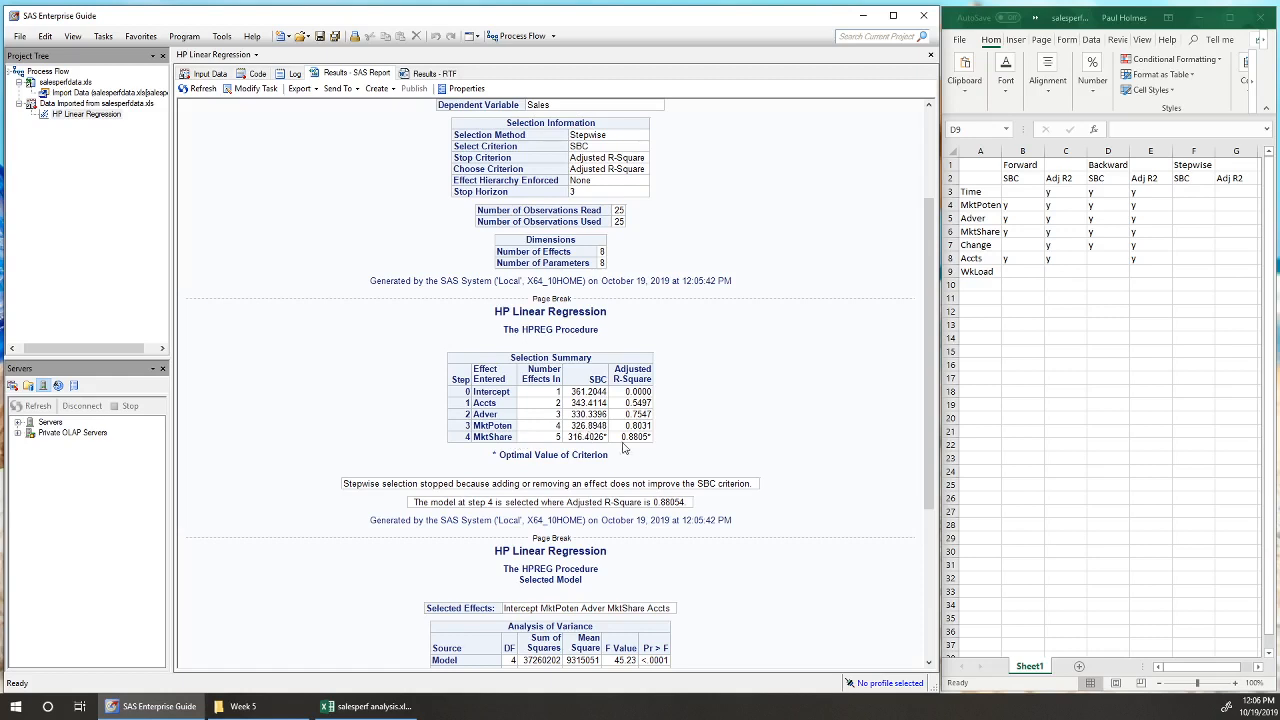
In the Excel table, mark Accts, Adver, MktPoten and MktShare with y in the Stepwise SBC column.
key(alt+Tab)
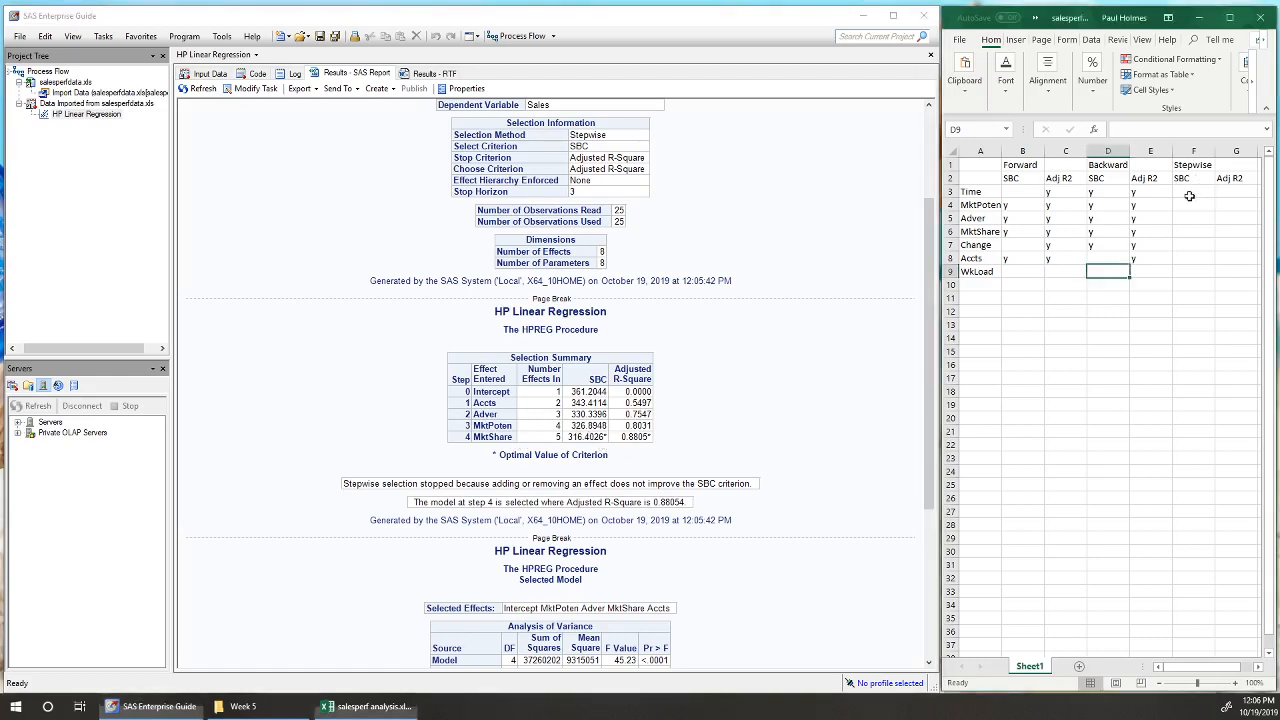
click(1190, 260)
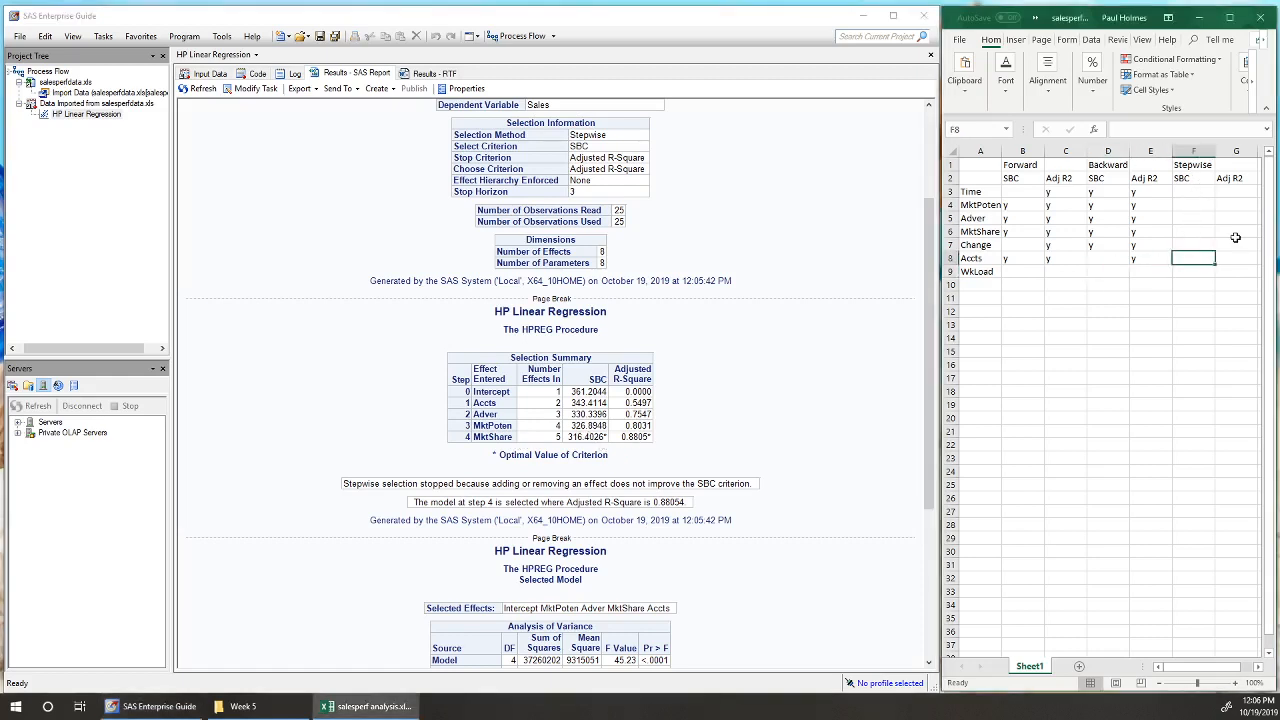
text(y)
key(Up)
key(Up)
key(Up)
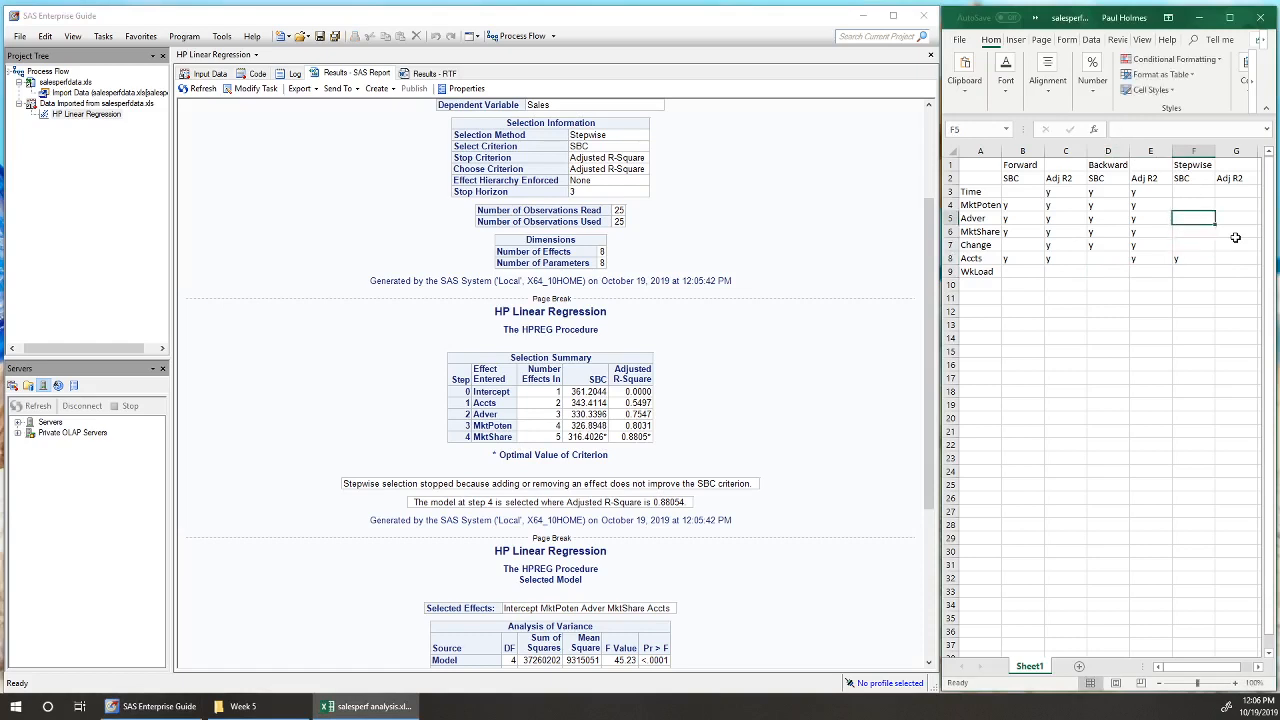
text(y)
key(Up)
text(y)
key(Down)
key(Down)
text(y)
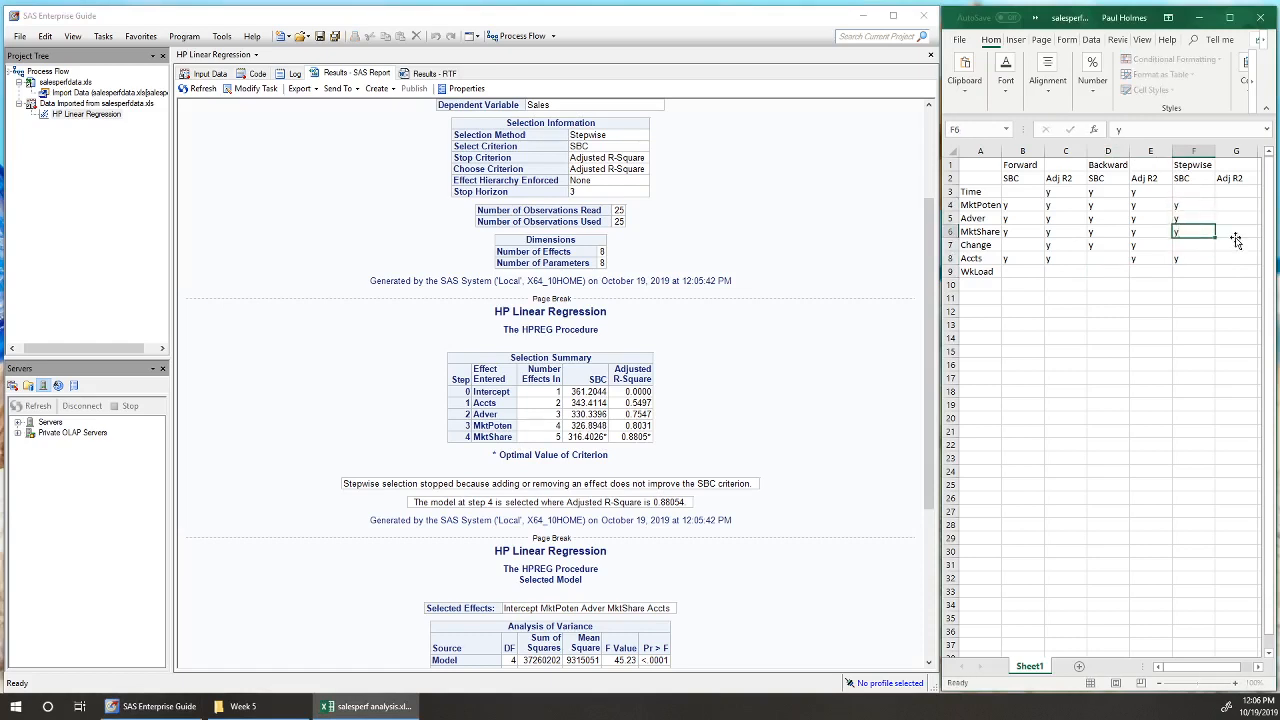
Mark Adver, MktPoten, MktShare and Accts with y in the Stepwise Adj R2 column.
key(Right)
key(Up)
text(y)
key(Up)
text(y)
key(Down)
key(Down)
text(y)
key(Down)
key(Down)
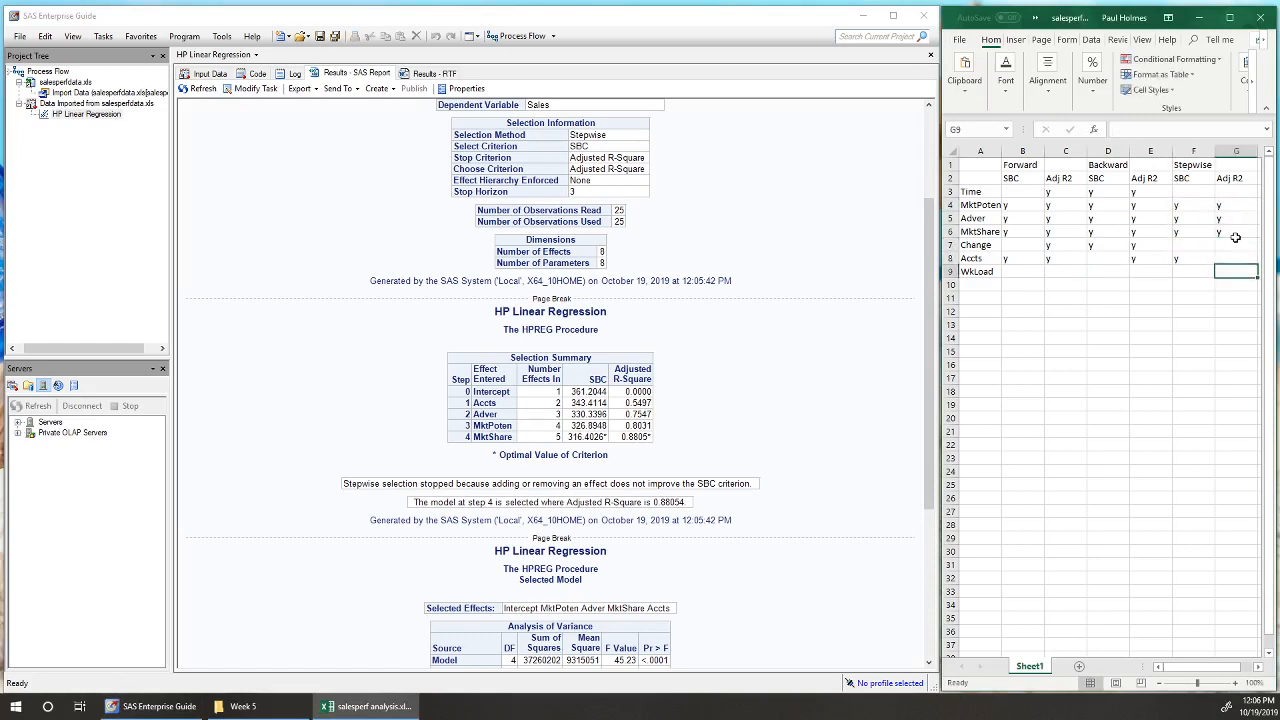
text(y)
key(Left)
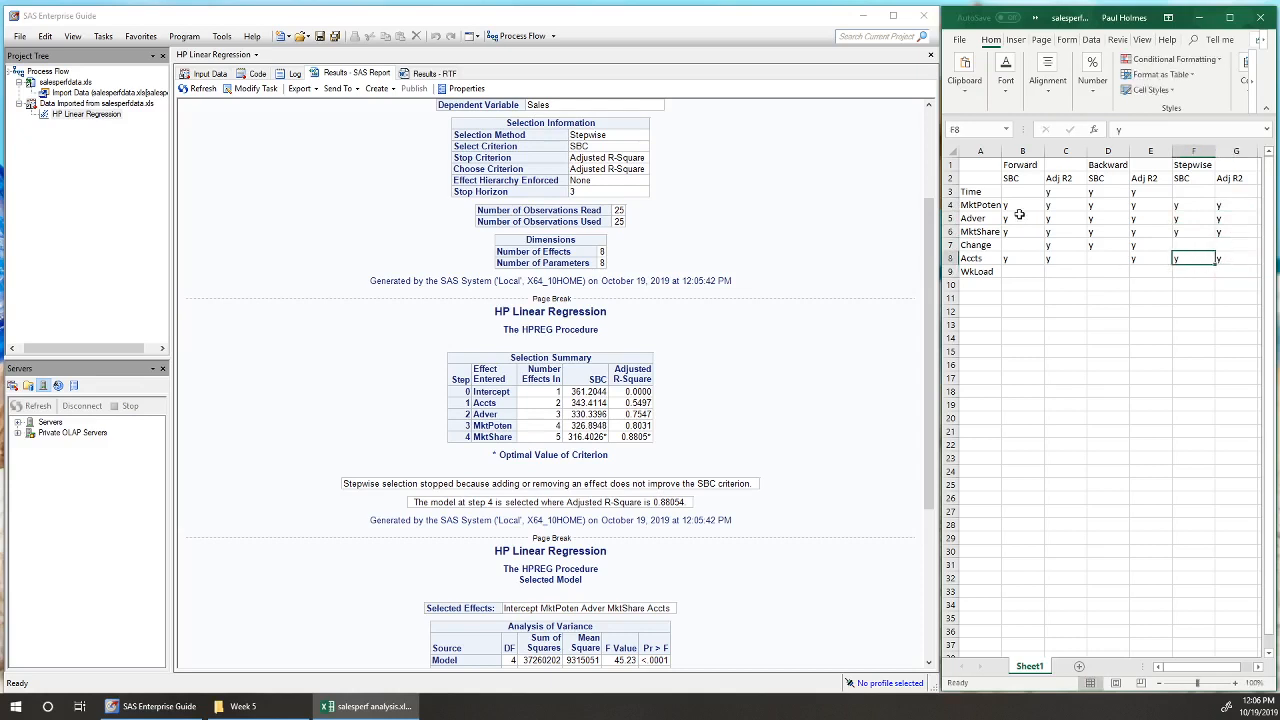
Number the distinct models in row 11, entering 1 in B11, 2 in C11 and 3 in D11.
click(1032, 176)
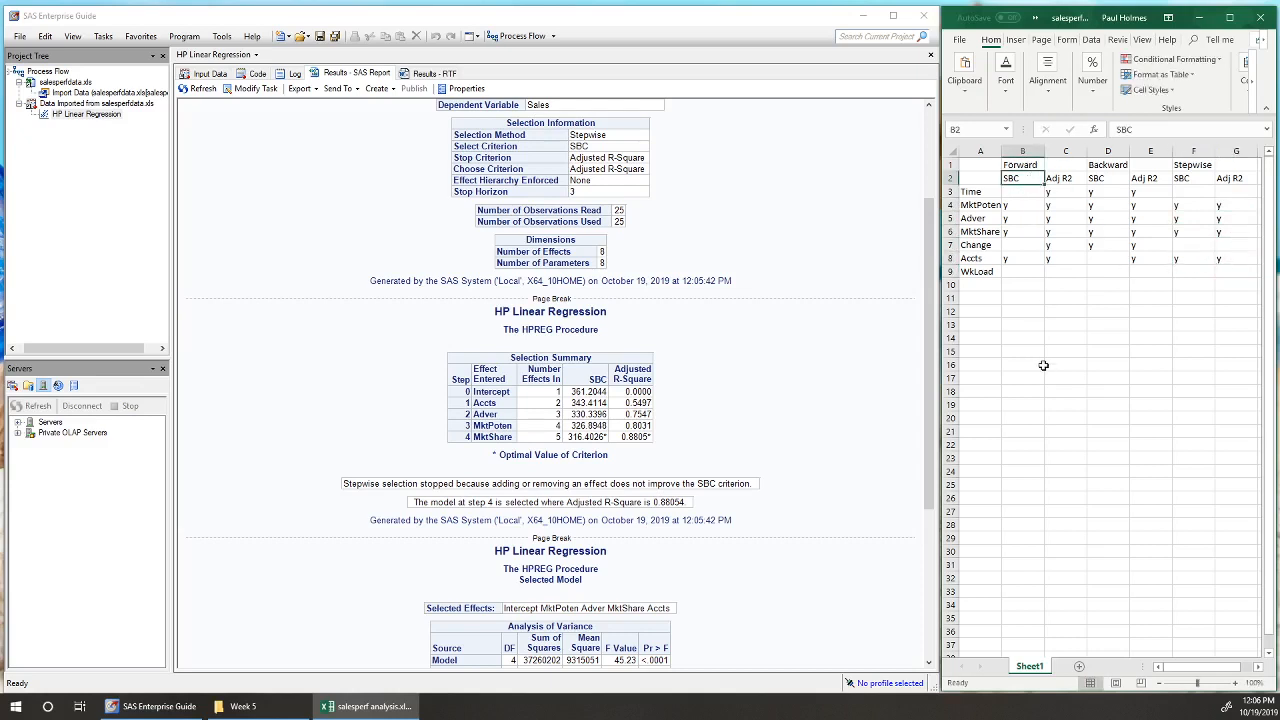
click(1019, 296)
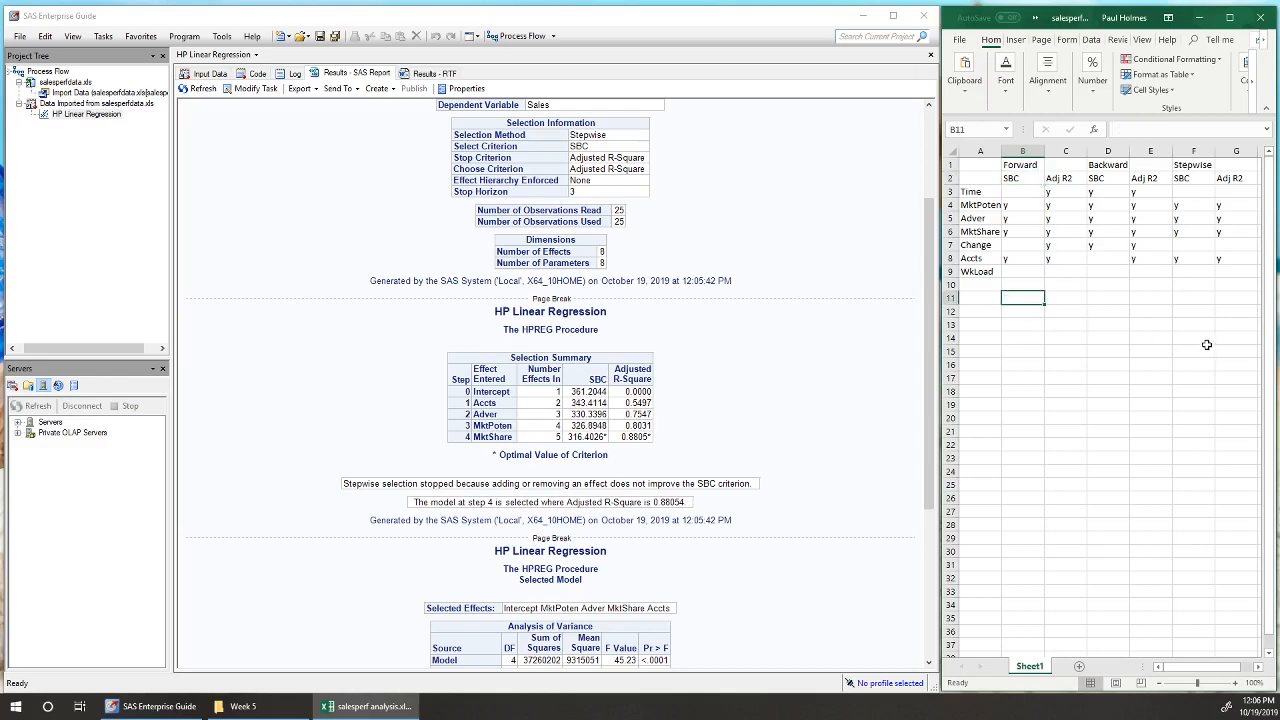
text(1)
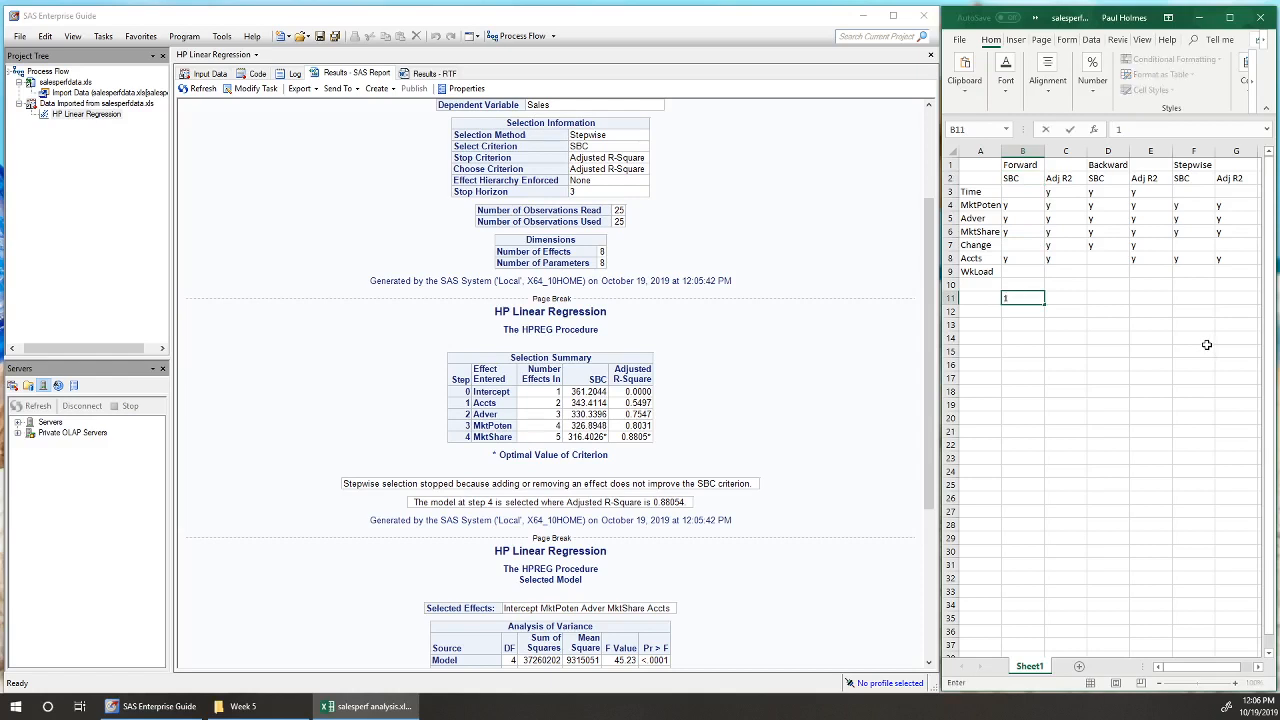
key(Tab)
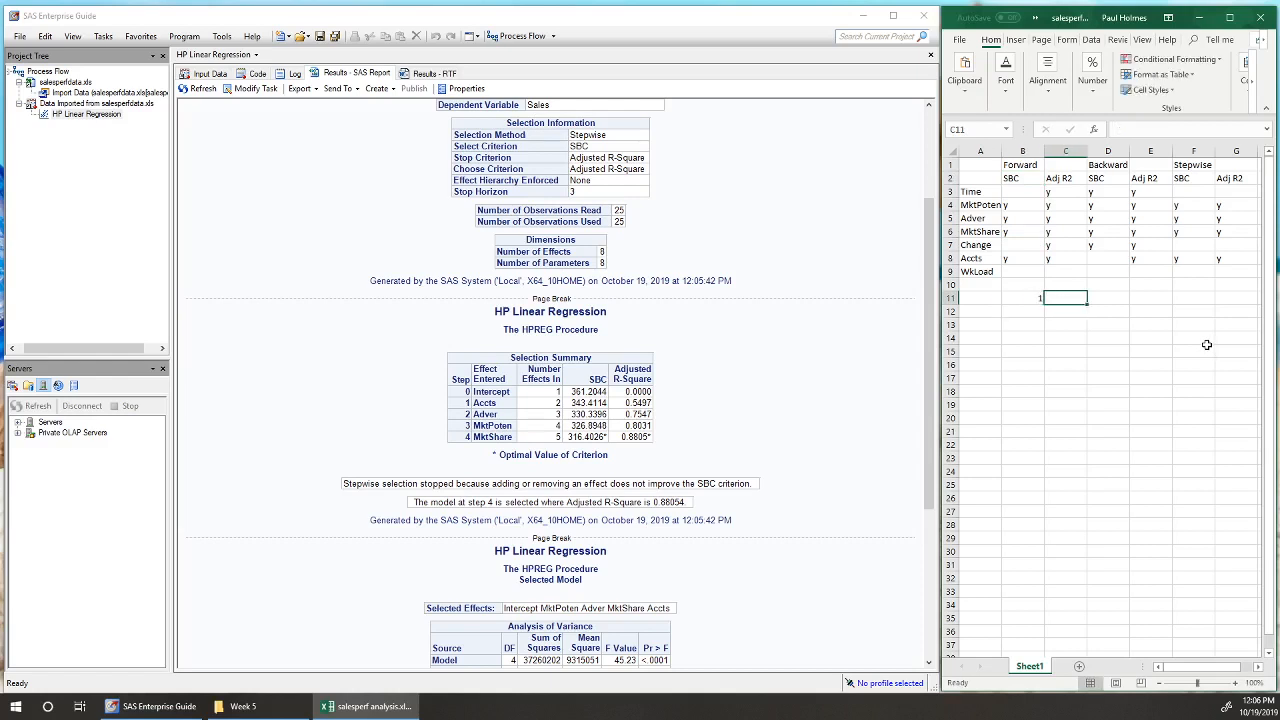
text(2)
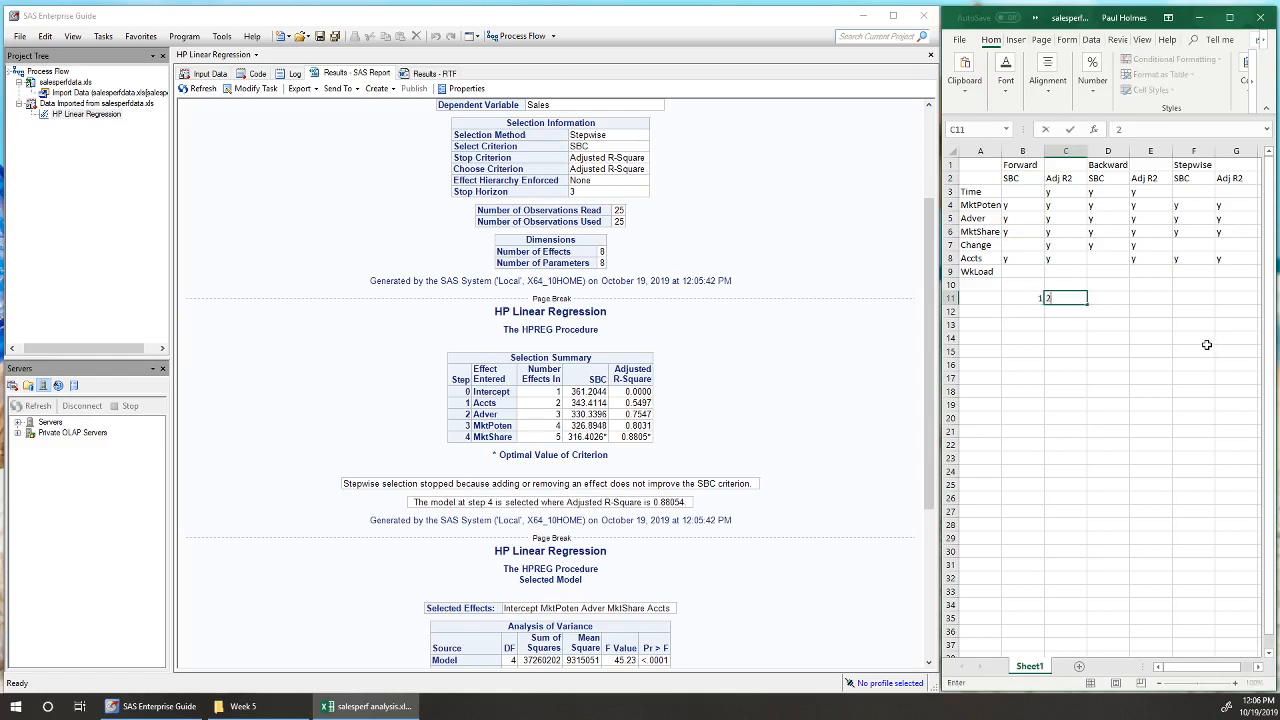
key(Tab)
text(3)
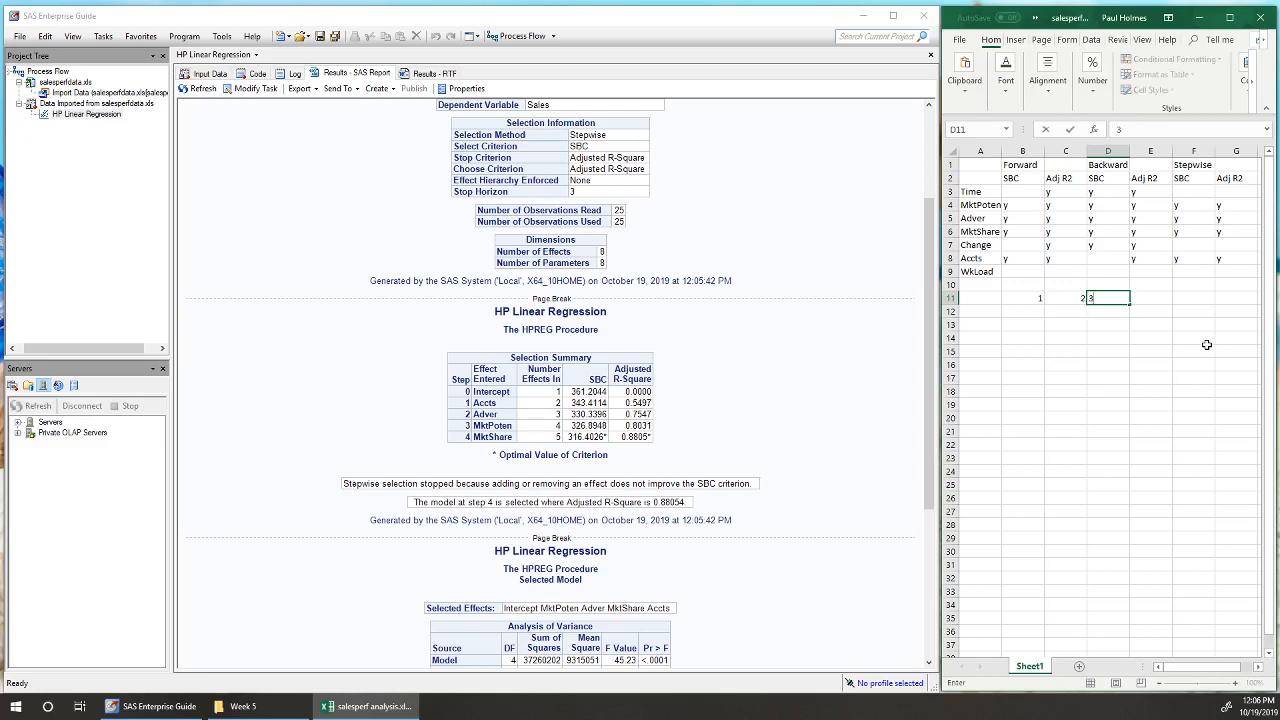
key(Tab)
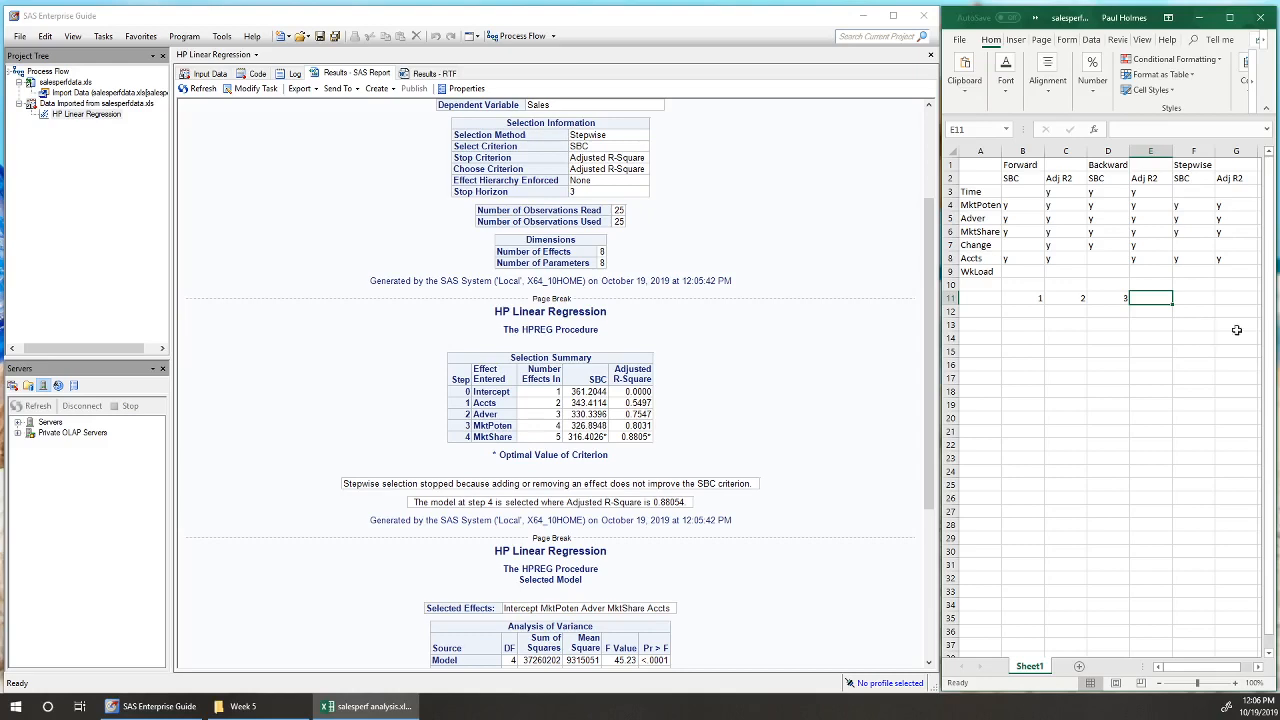
In SAS Enterprise Guide, review the stepwise model's analysis of variance, fit statistics and parameter estimates.
scroll(822, 466, down, 5)
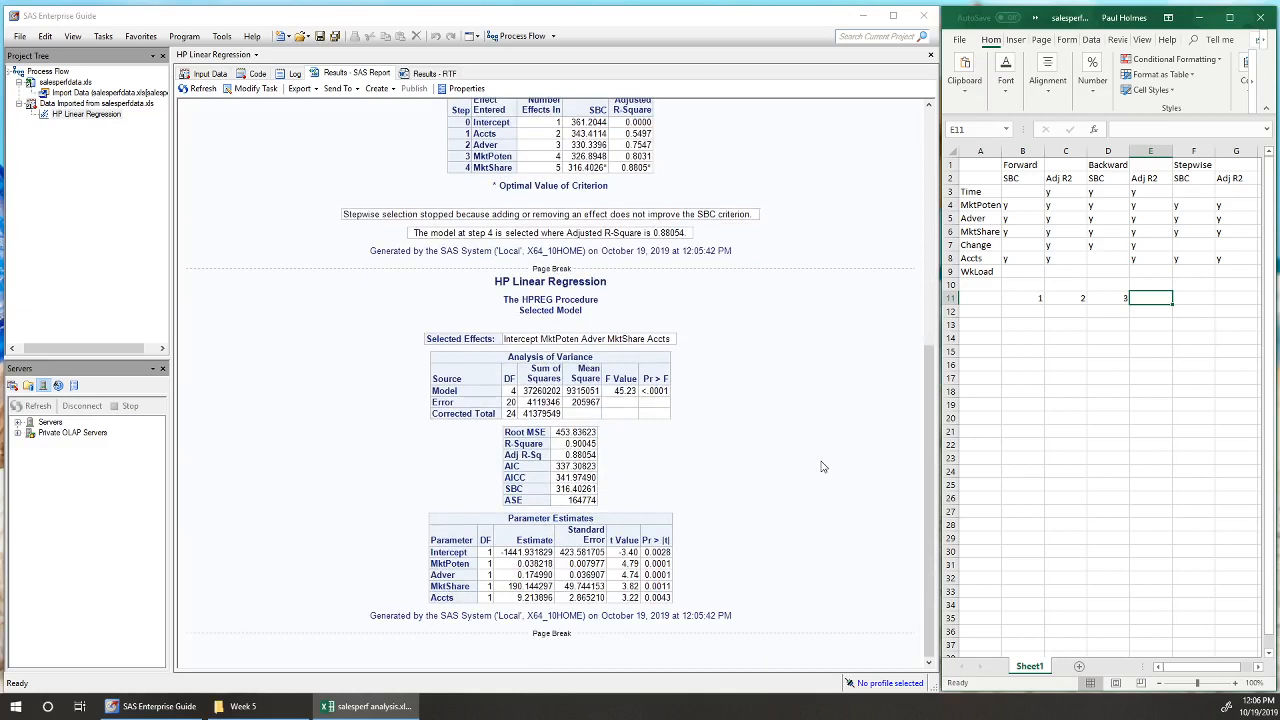